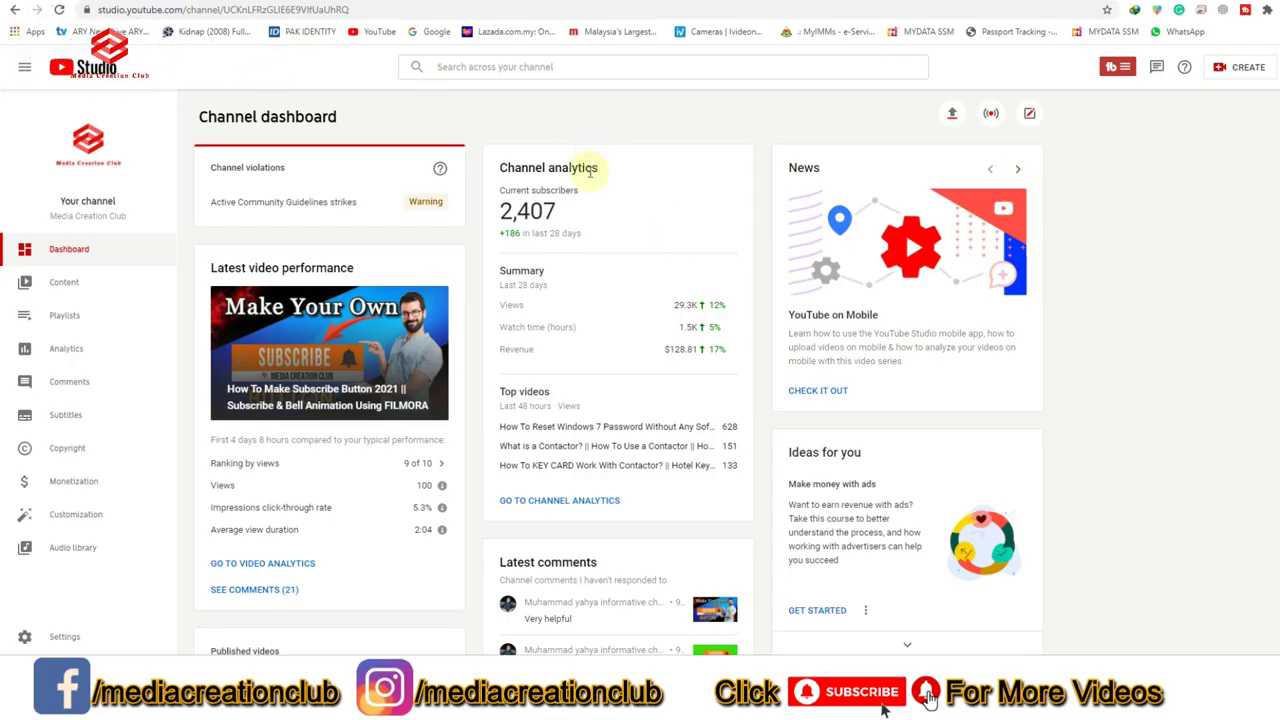
Show Lifetime revenue analytics in YouTube Studio: $320.13 estimated revenue, $2.96 RPM.
left_click(66, 350)
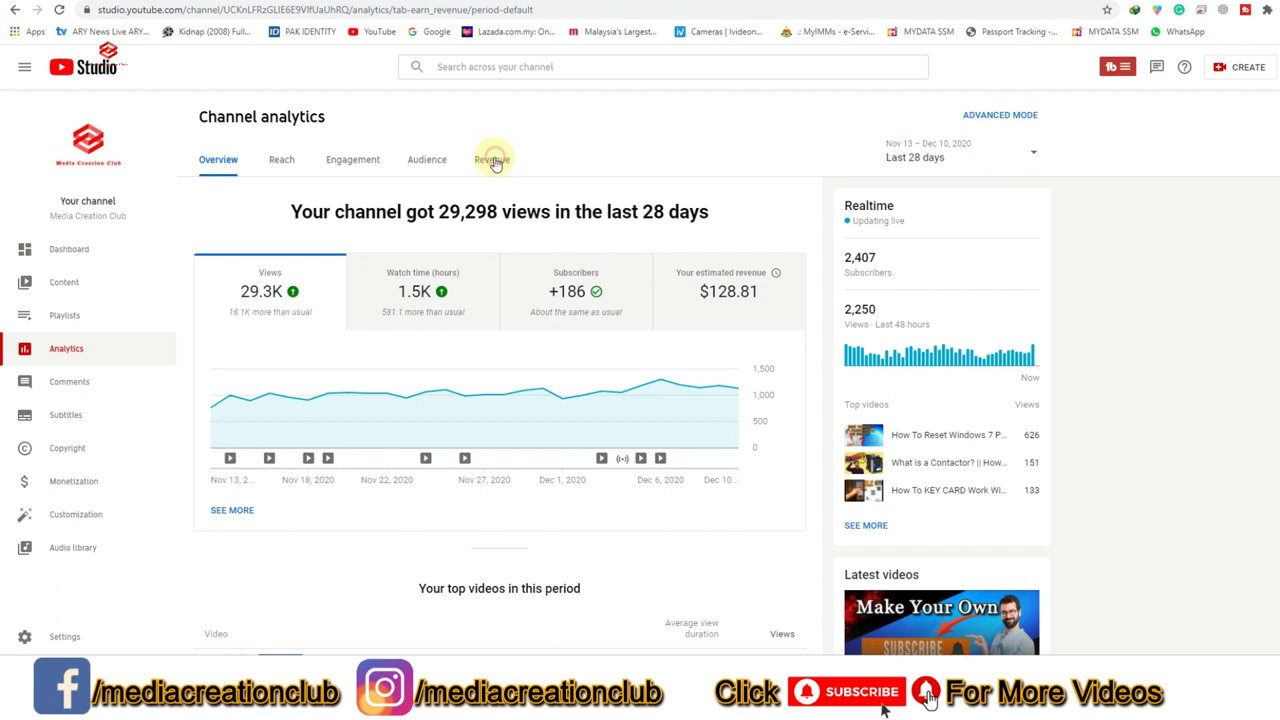
left_click(489, 162)
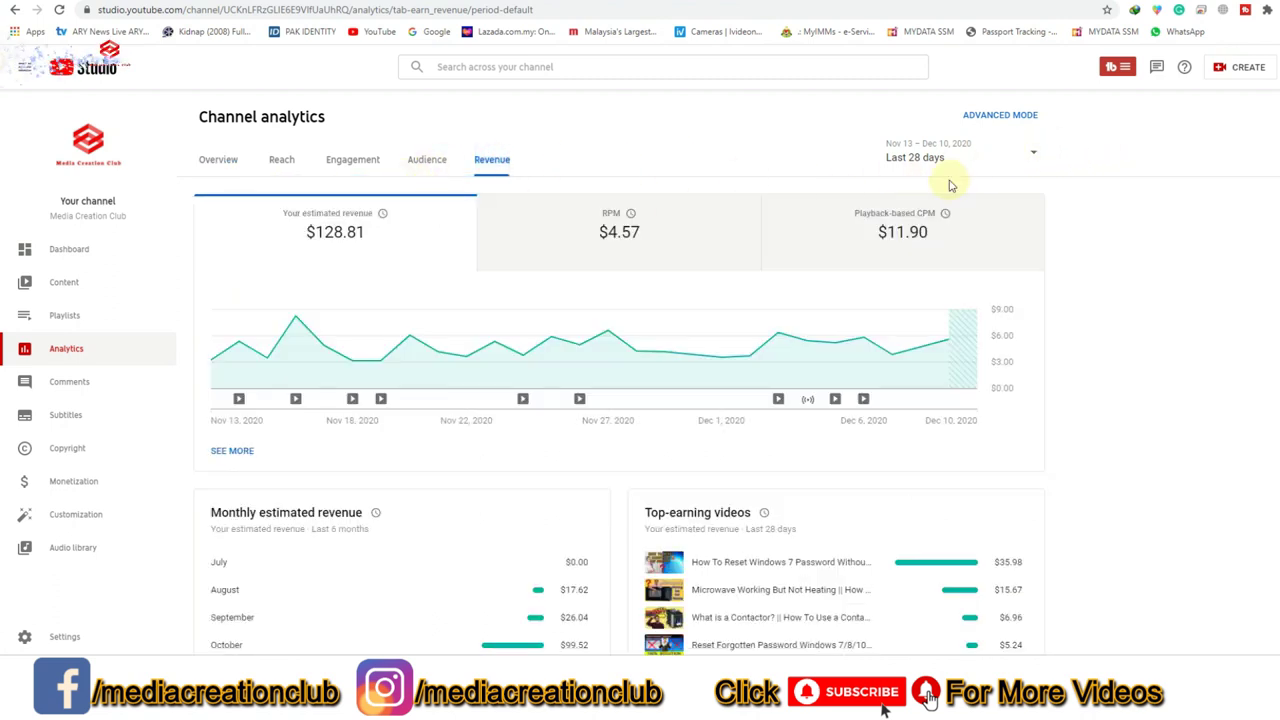
left_click(1015, 157)
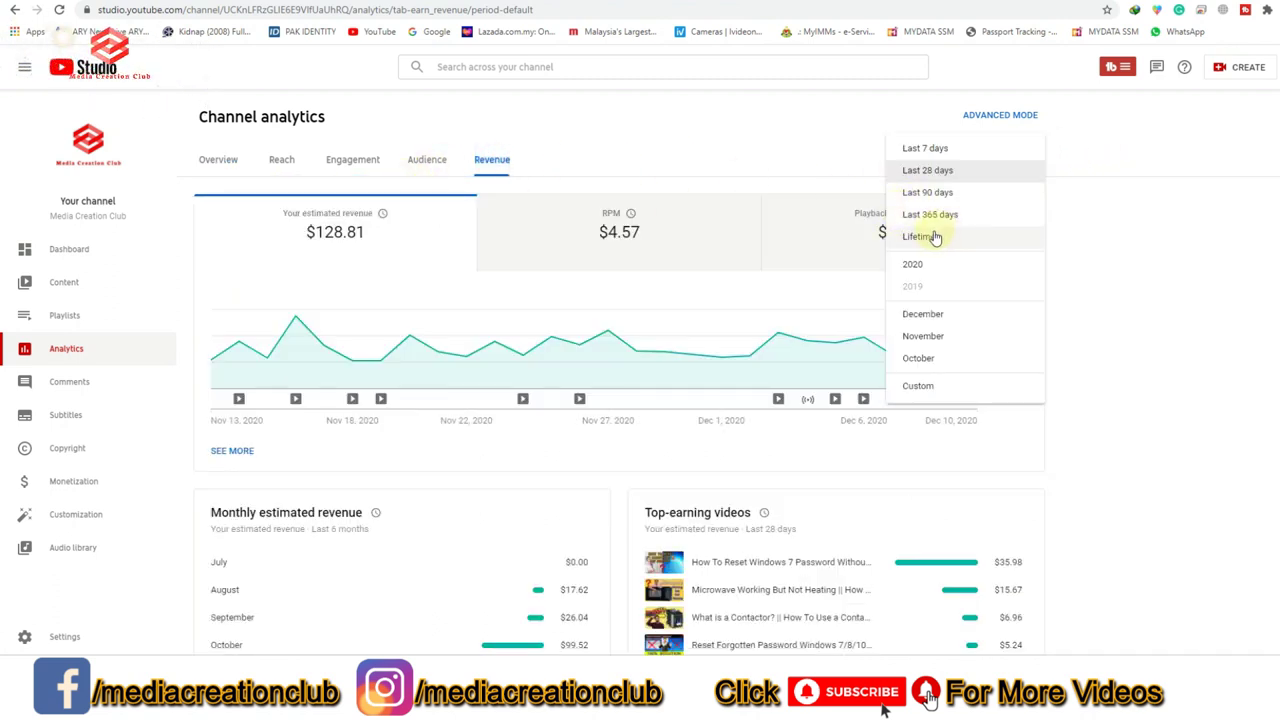
left_click(935, 237)
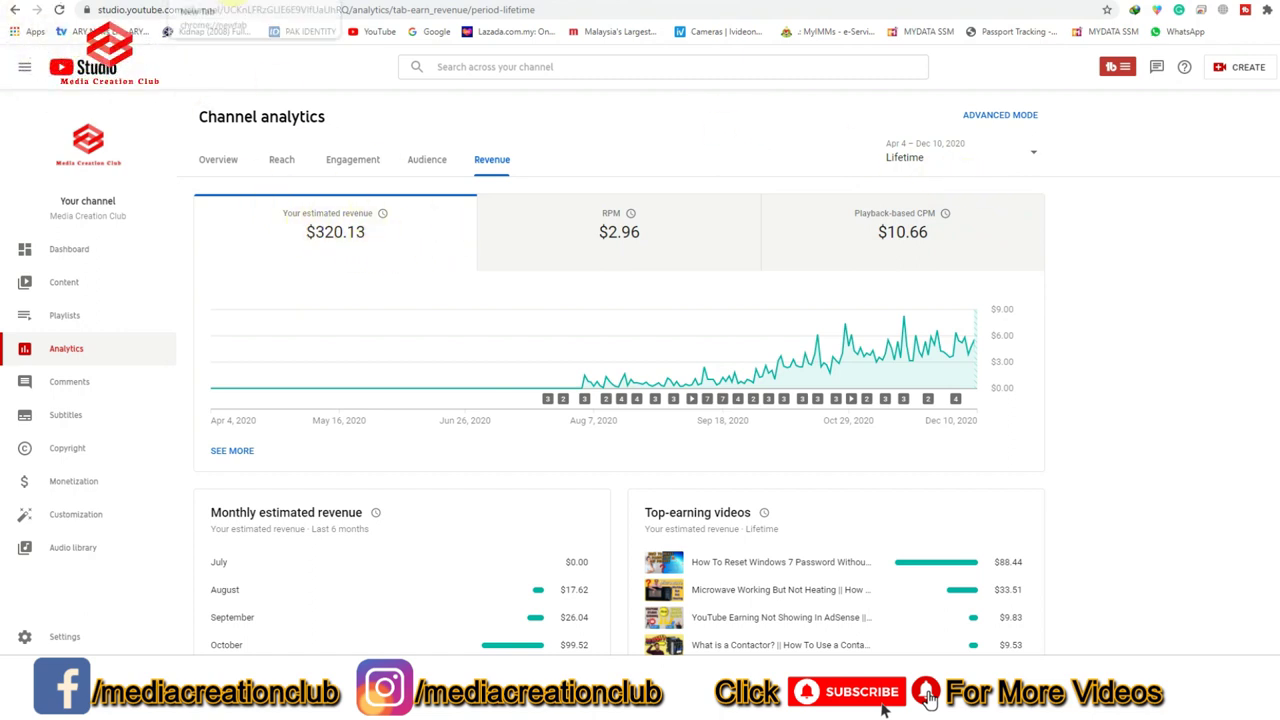
left_click(188, 10)
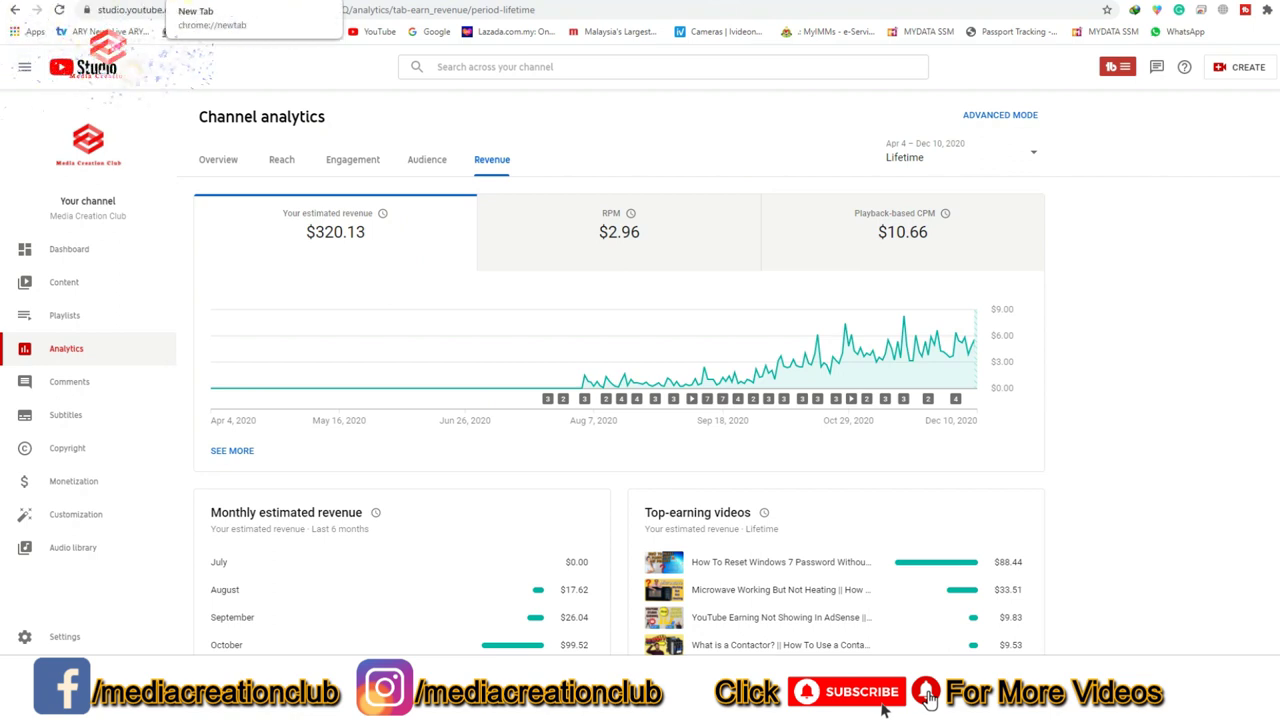
Search Google for 'google adsense' and open the AdSense home showing the $275.70 balance on hold.
left_click(568, 254)
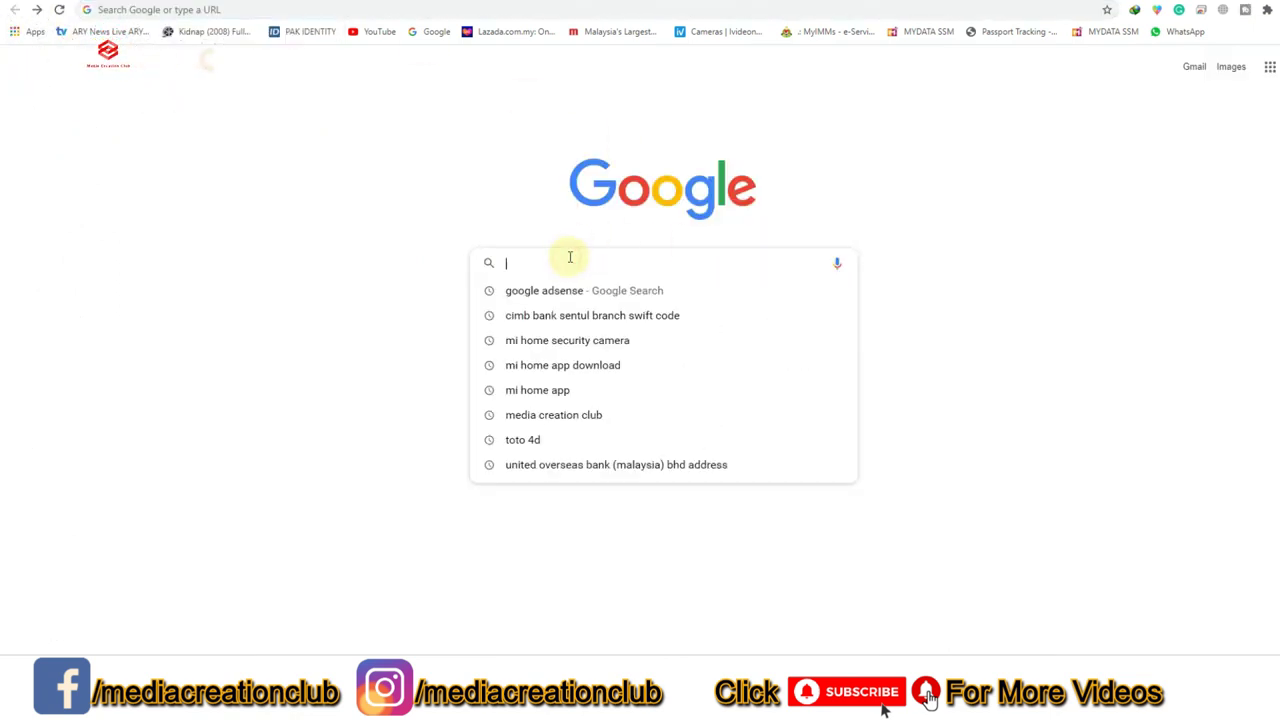
left_click(540, 292)
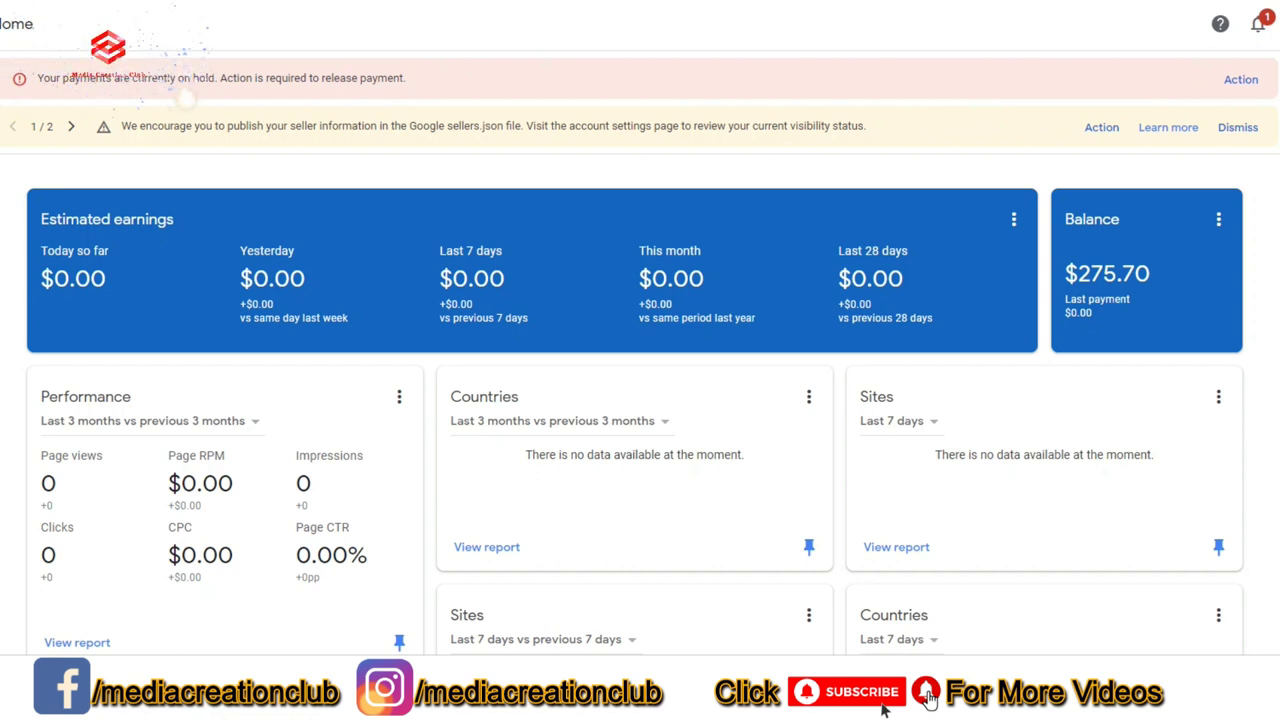
key("ctrl+t")
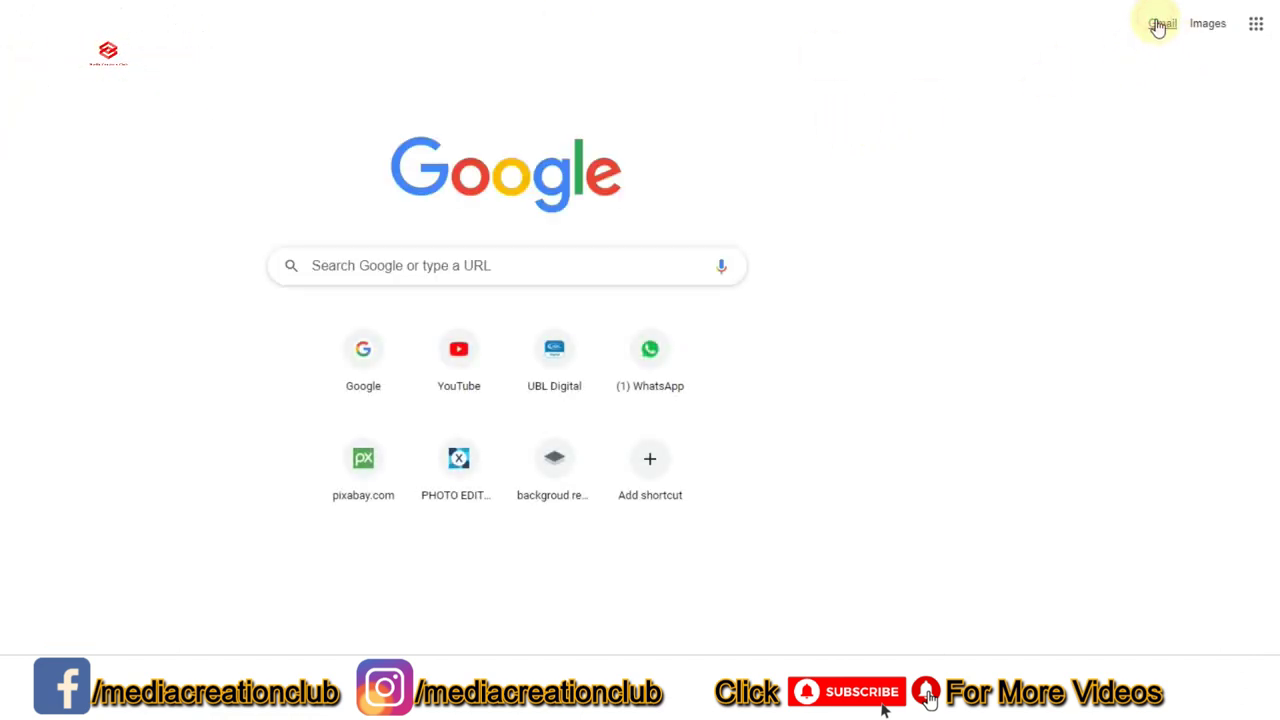
Open the Gmail message 'Google AdSense: Your payments are on hold' and follow it to AdSense.
left_click(1160, 24)
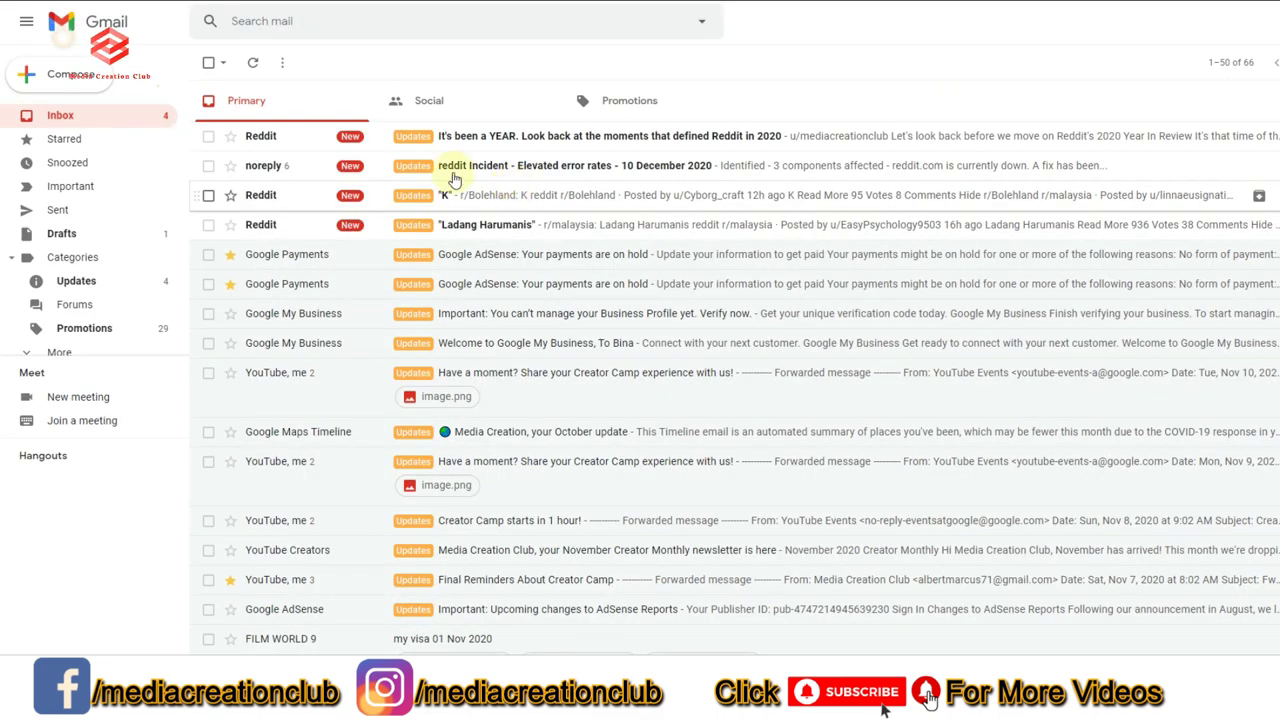
left_click(520, 254)
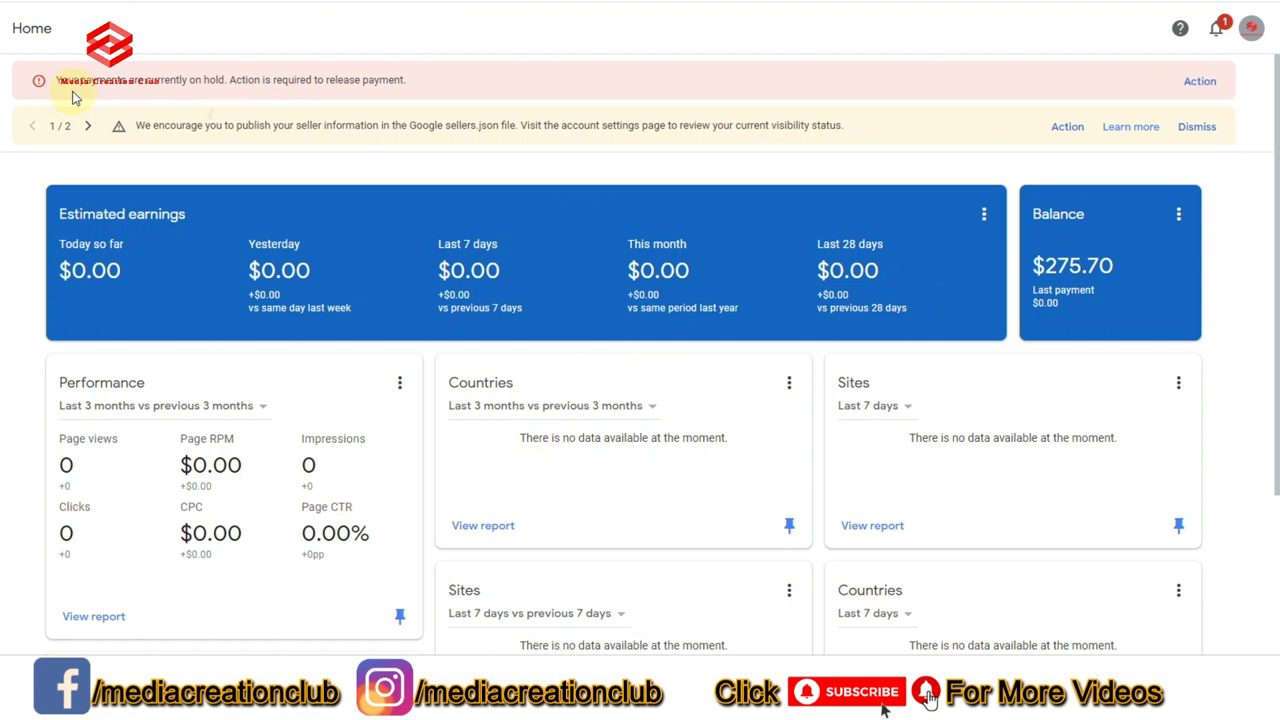
Go from the payments-on-hold banner to the Add a payment method page under Payments.
left_click(1200, 82)
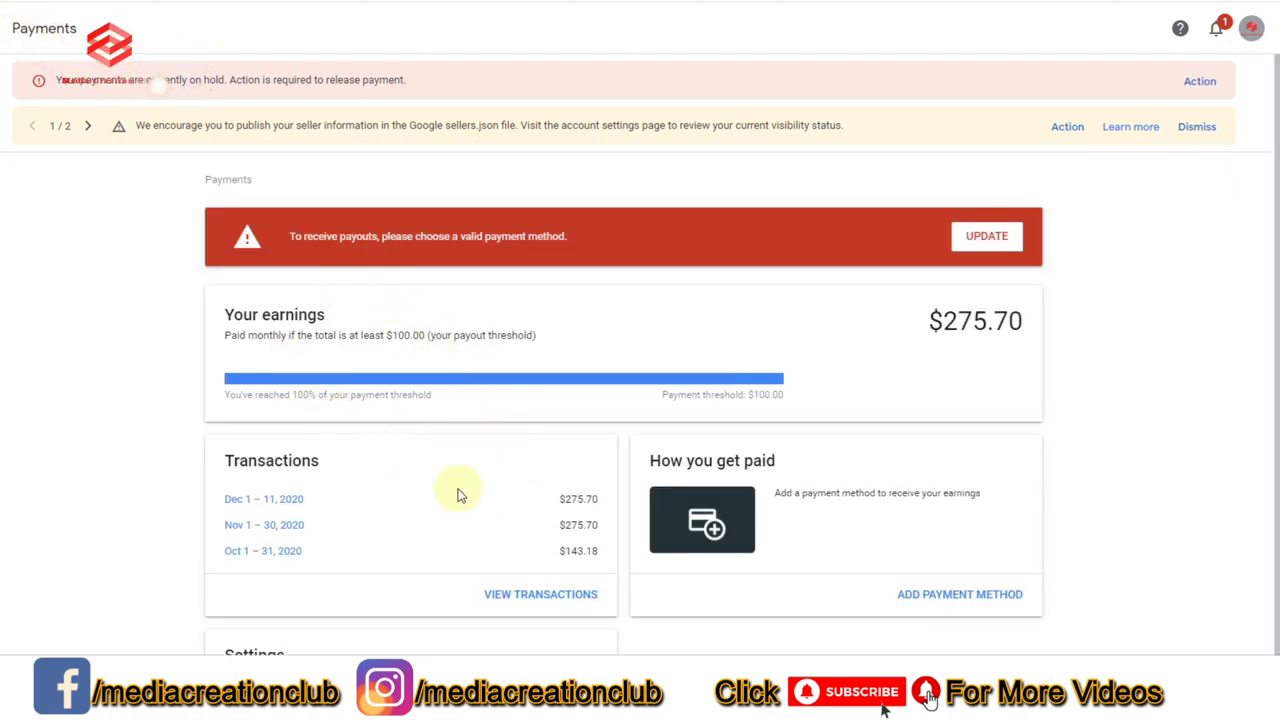
scroll(520, 527, "down", 2)
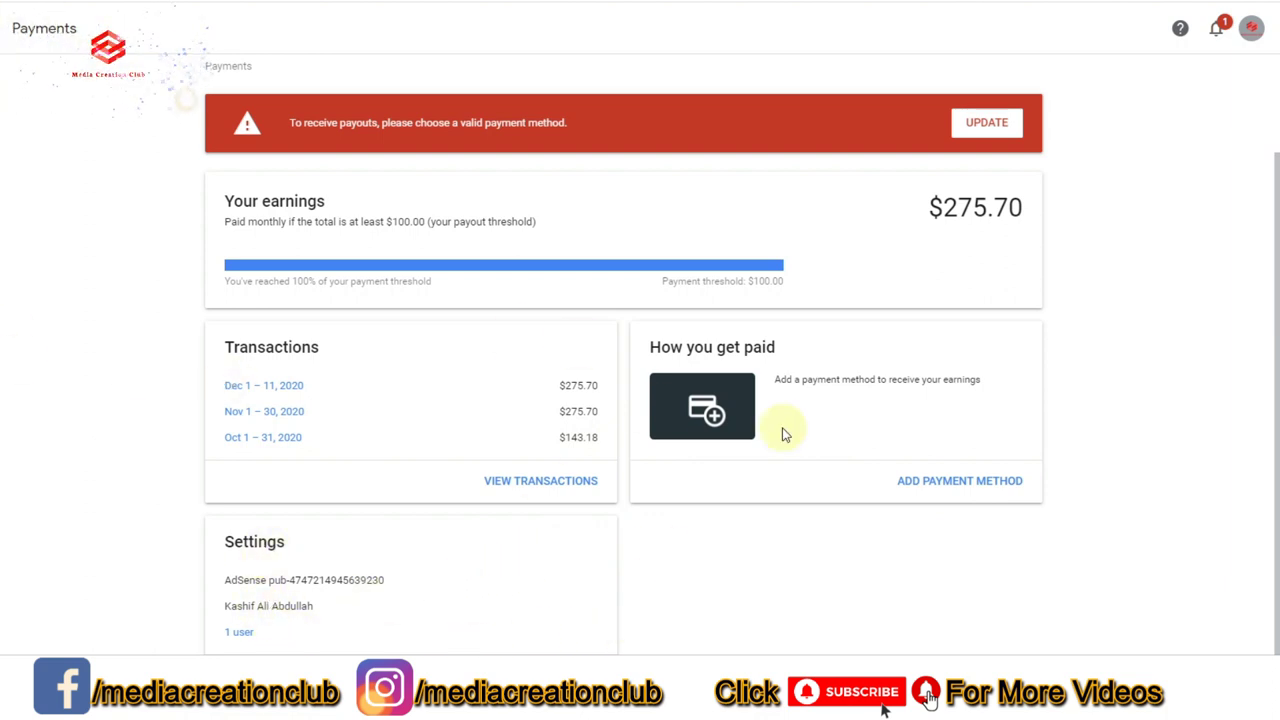
left_click(983, 486)
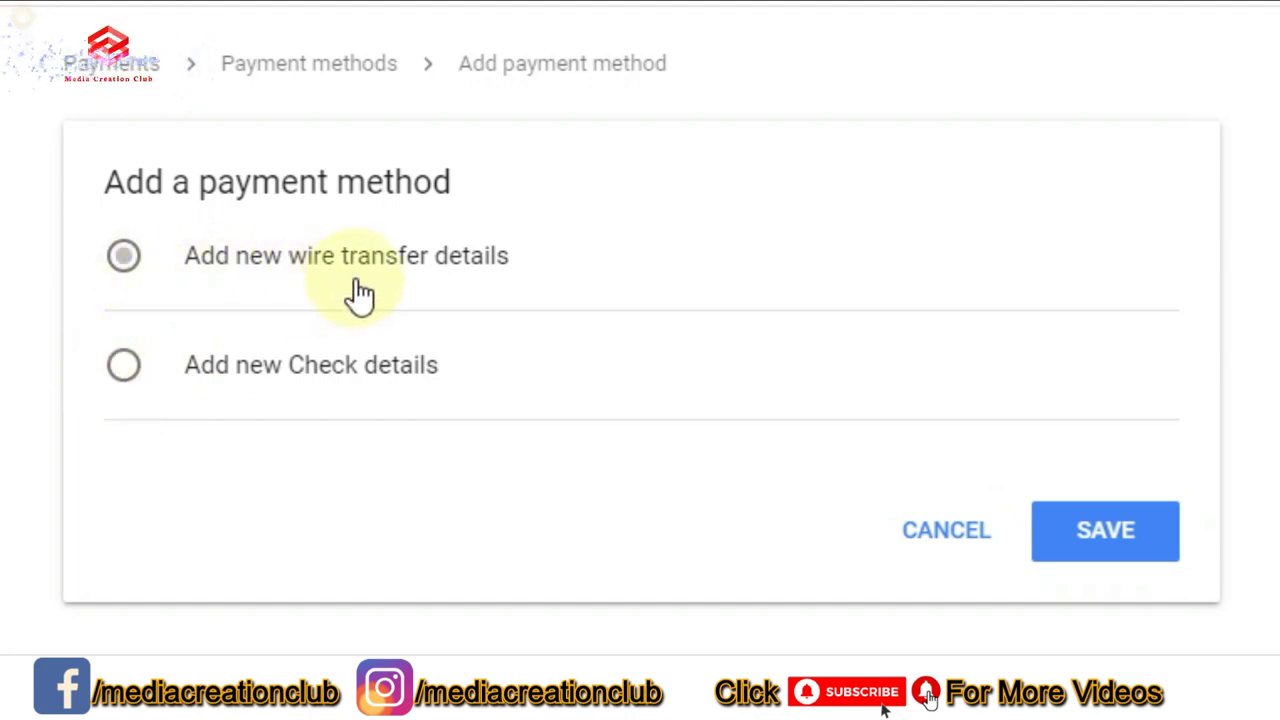
Choose new wire transfer details as the payment method and enter the account holder's name.
left_click(125, 262)
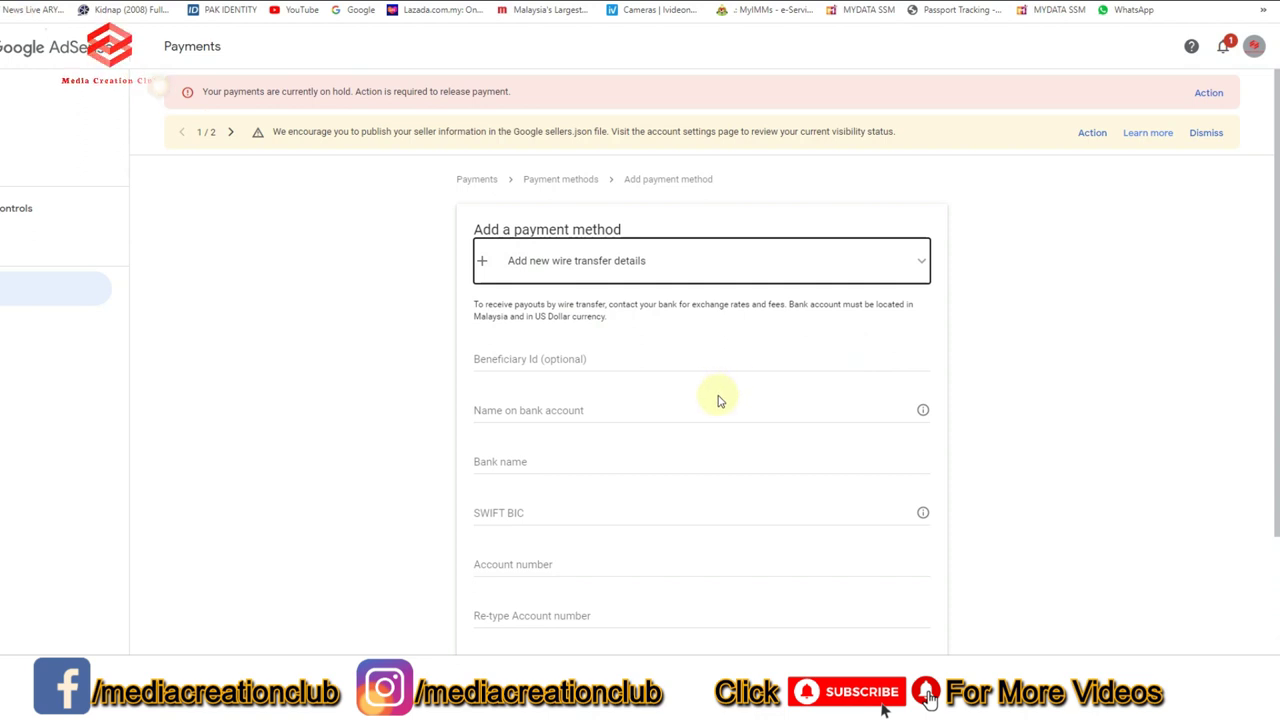
scroll(620, 318, "down", 2)
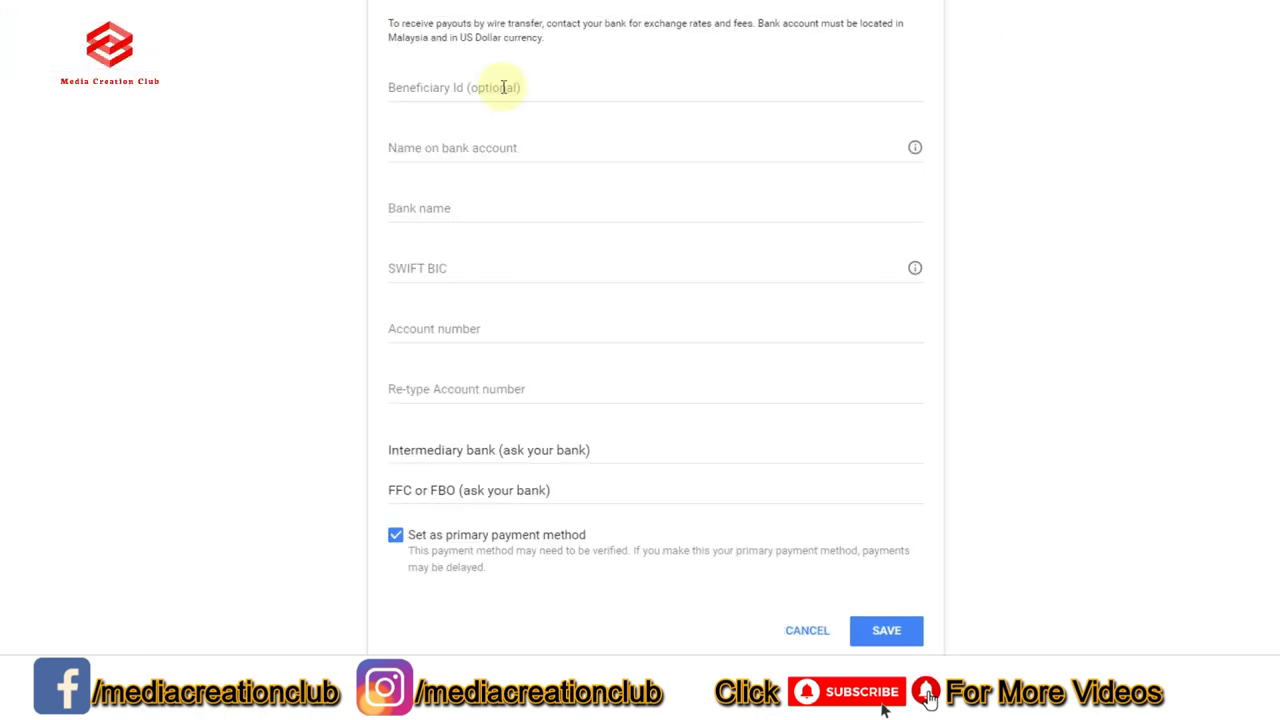
left_click(421, 148)
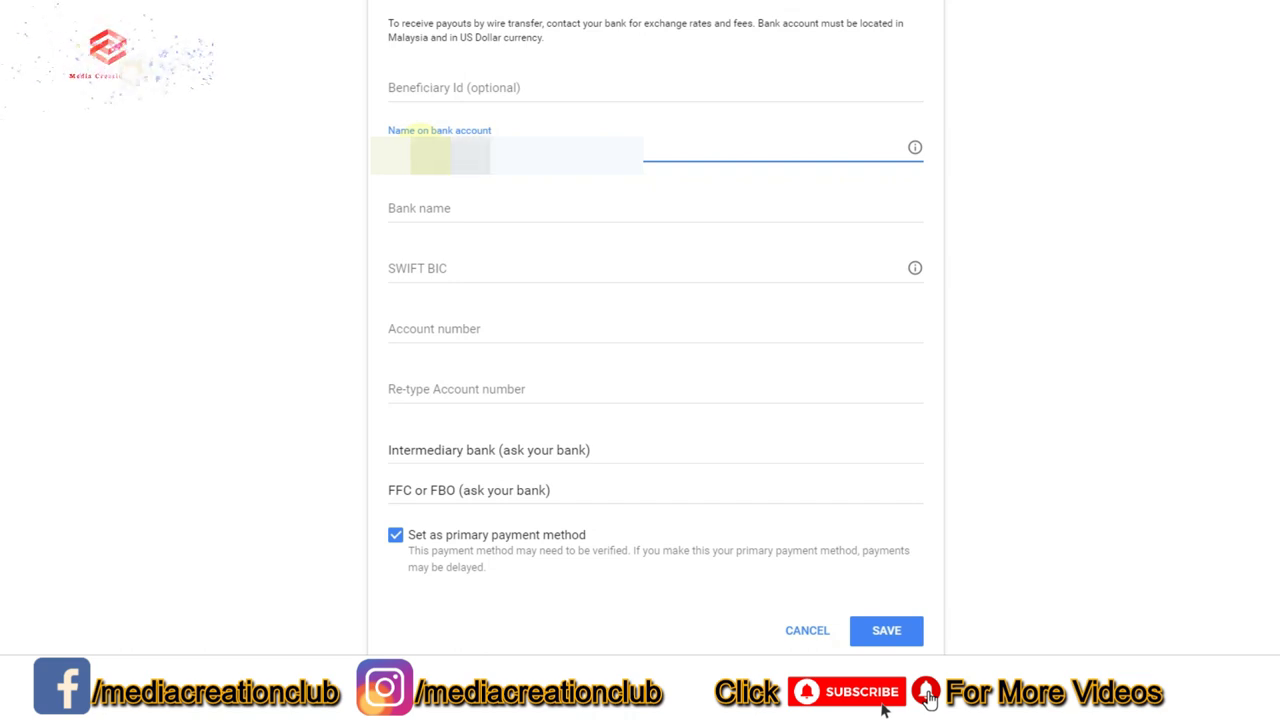
left_click(425, 207)
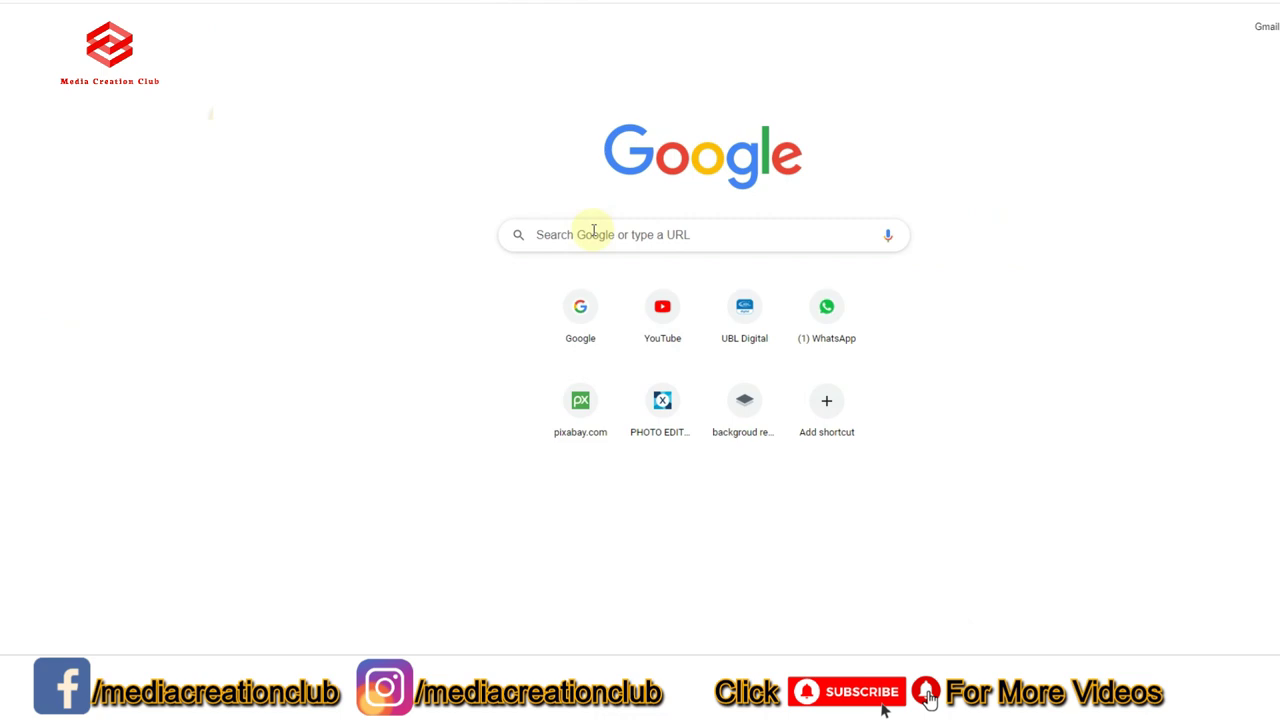
Search Google for 'cimb bank full name'.
left_click(589, 238)
type("CIMB")
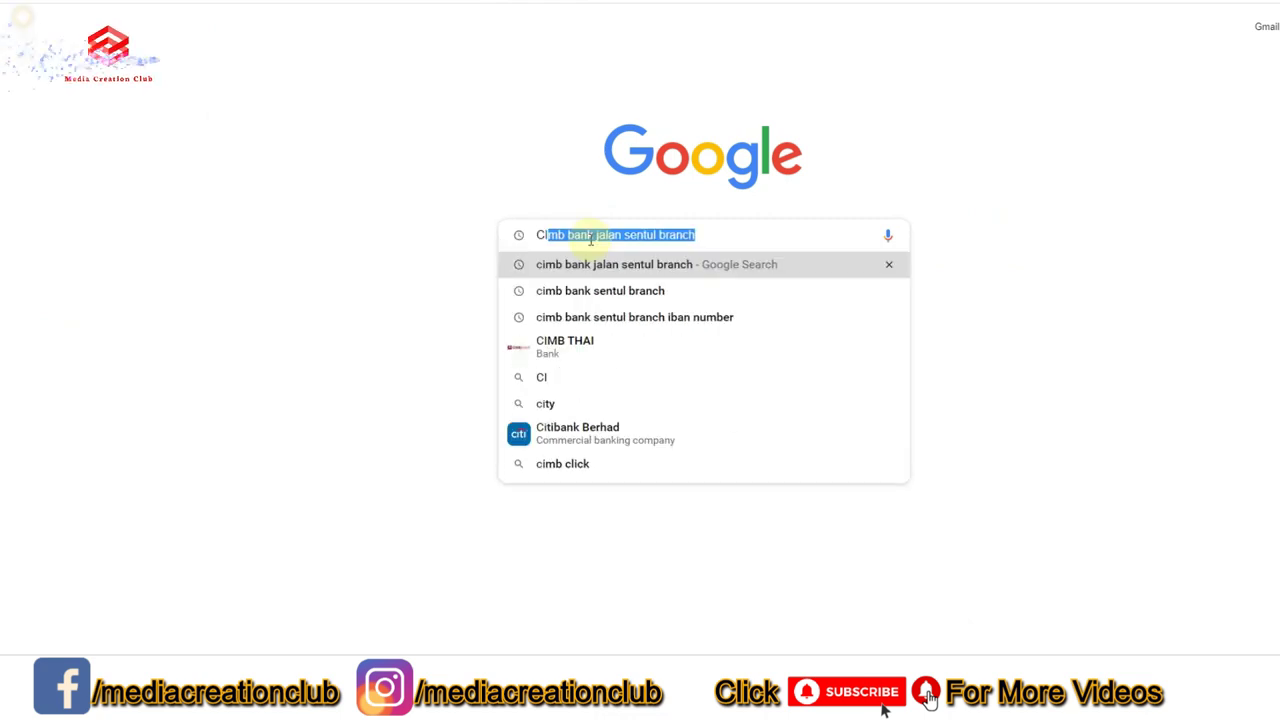
type(" BANK F")
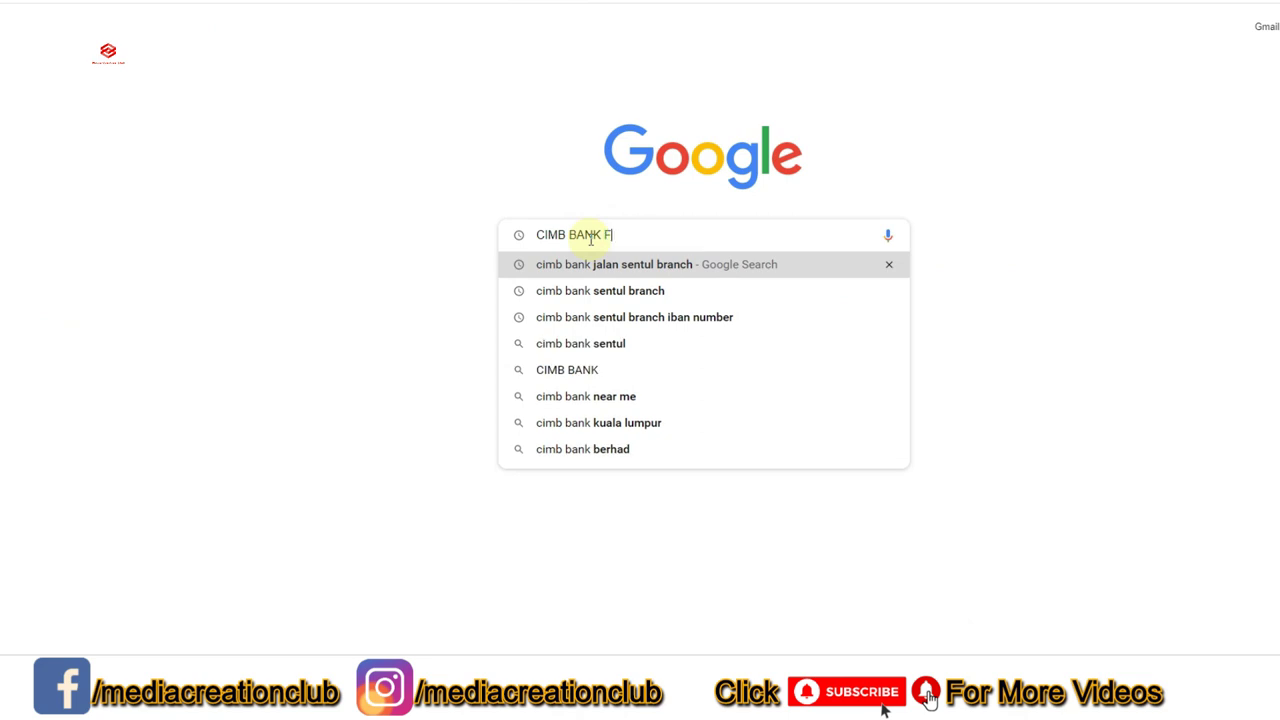
type("ULL")
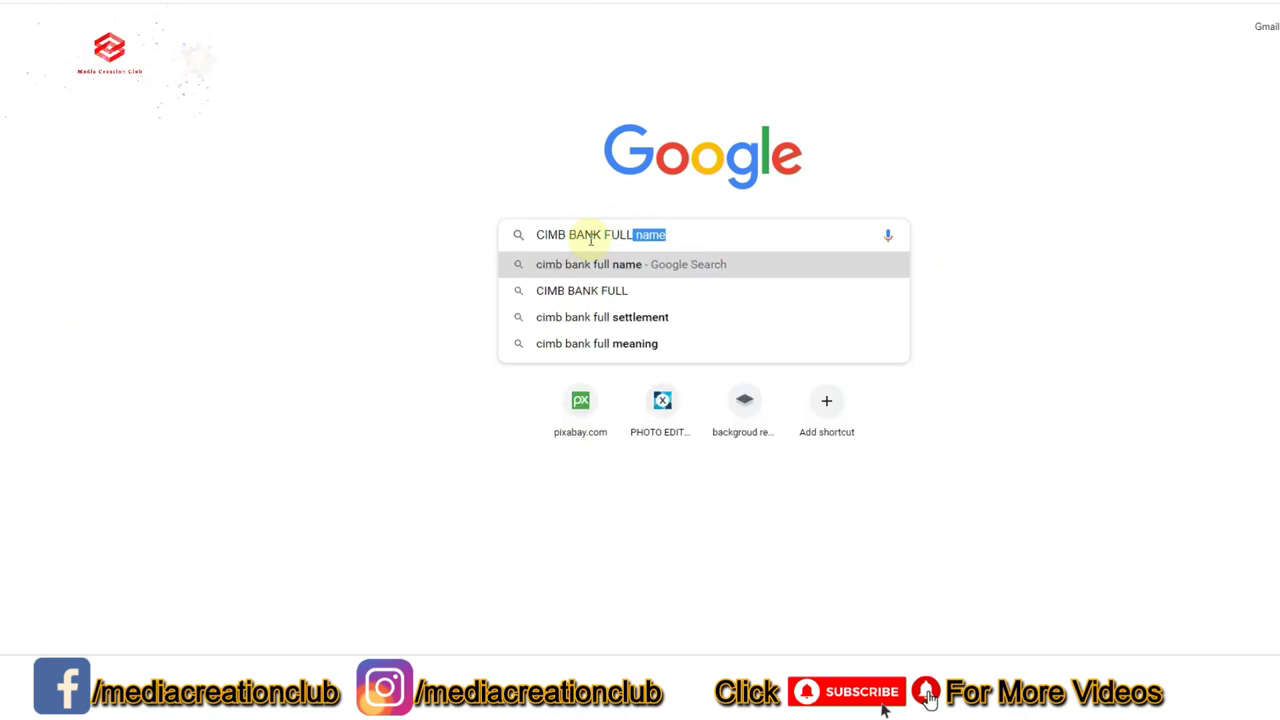
key("Down")
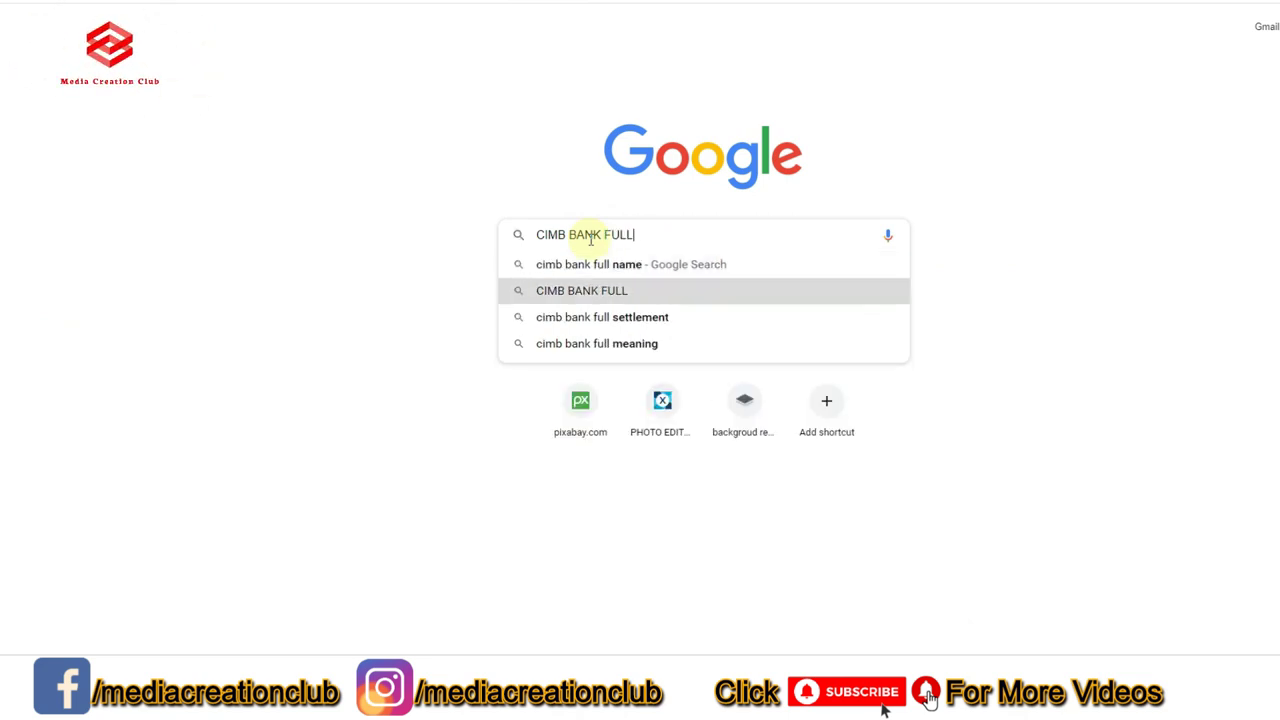
key("Up")
key("Return")
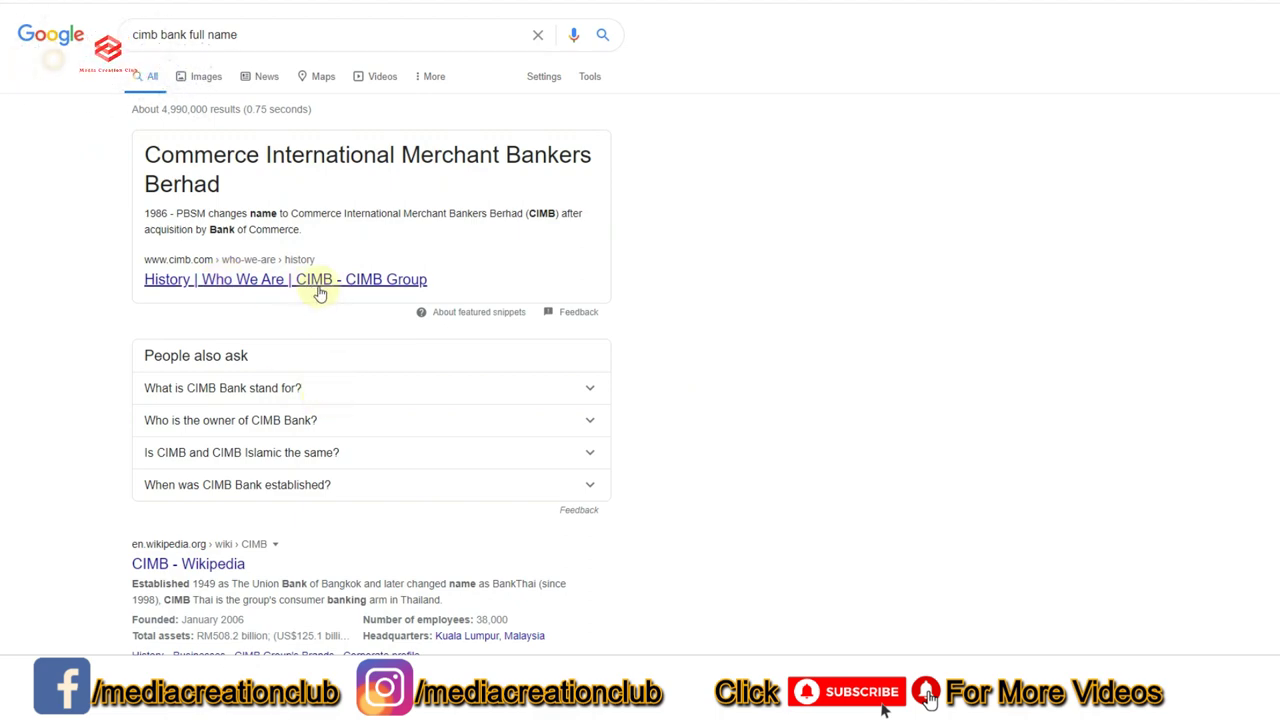
Open CIMB's Malaysia page and copy the name 'CIMB Bank Berhad'.
scroll(296, 297, "down", 3)
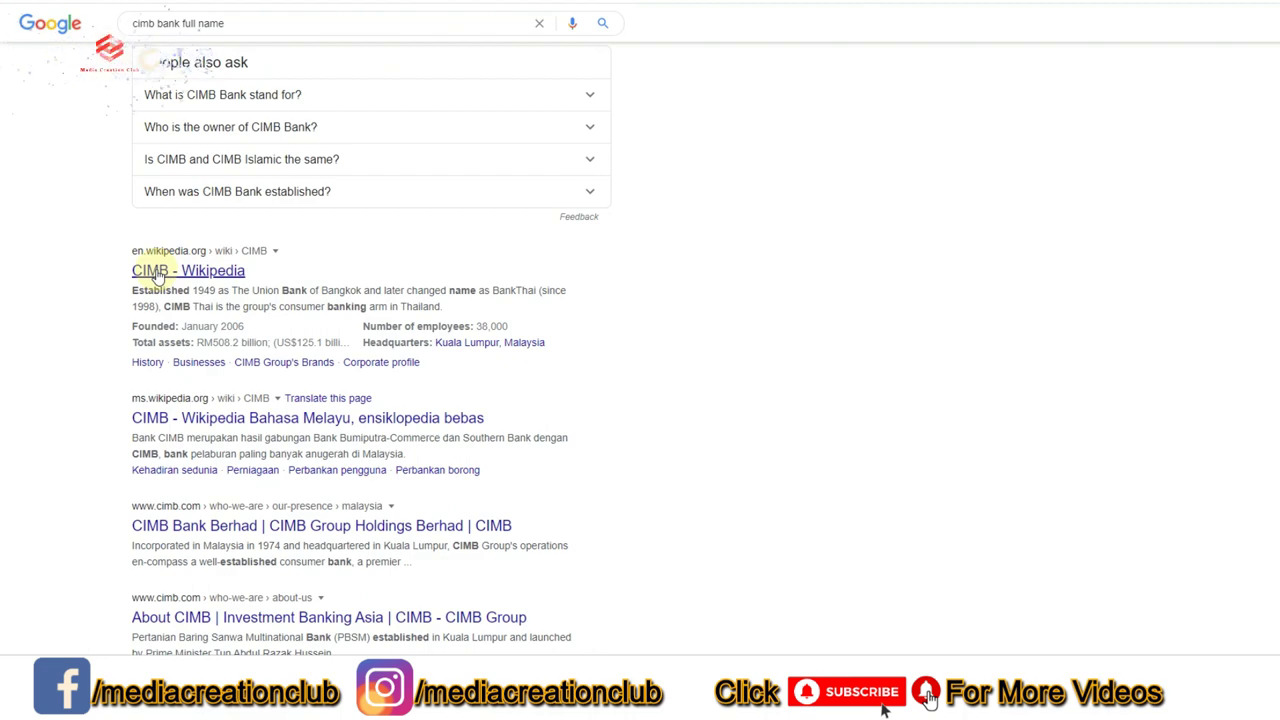
left_click(200, 527)
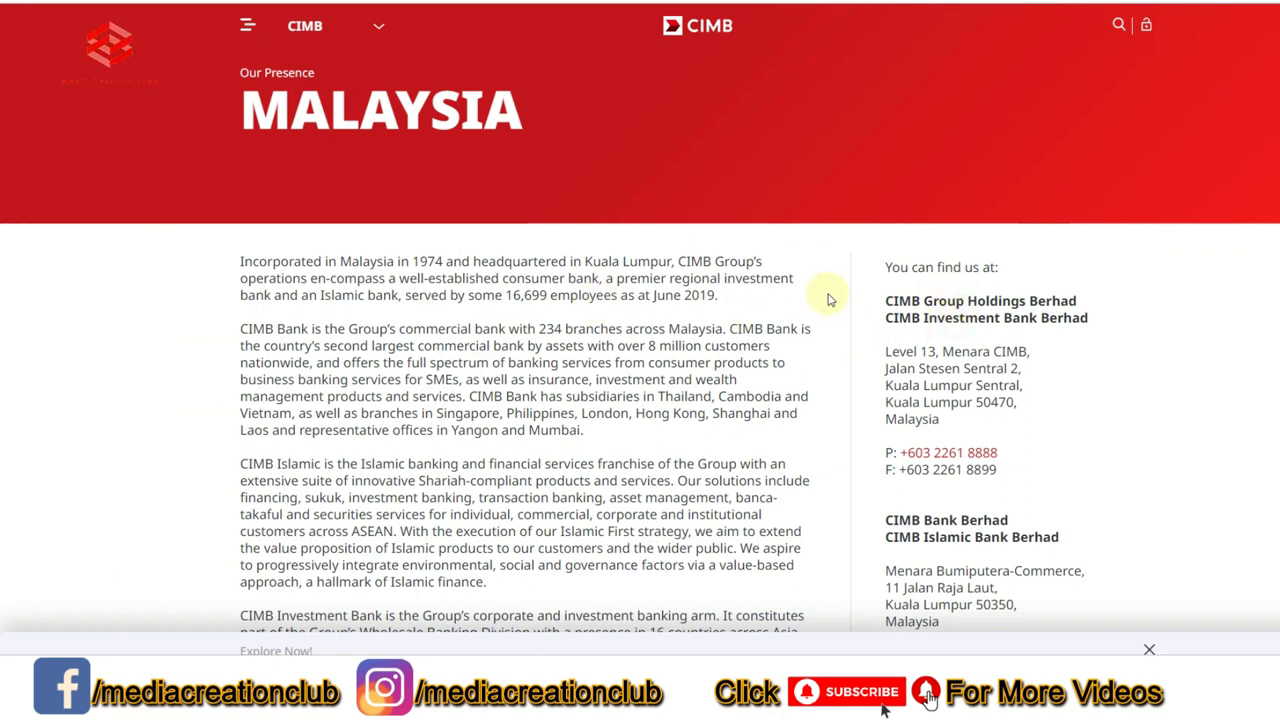
left_click_drag(885, 520, 1008, 520)
right_click(1008, 520)
left_click(1040, 535)
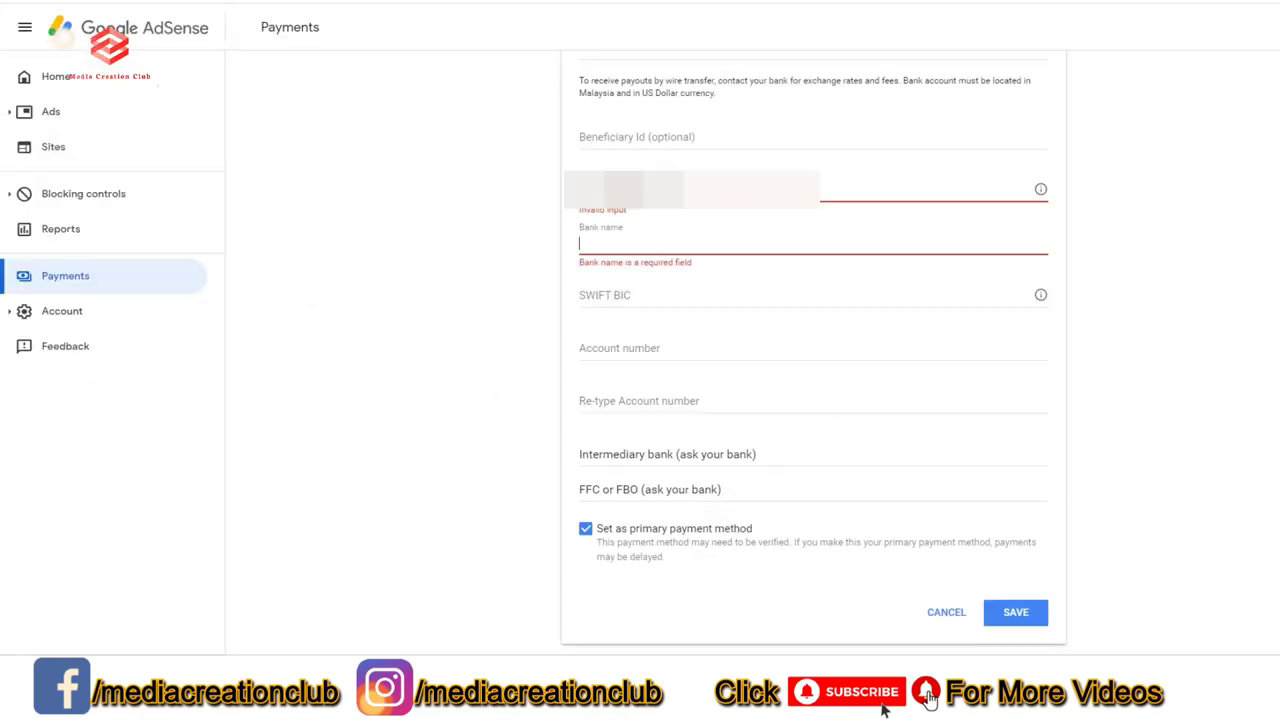
Paste 'CIMB Bank Berhad' into the Bank name field and move to the SWIFT BIC field.
right_click(587, 241)
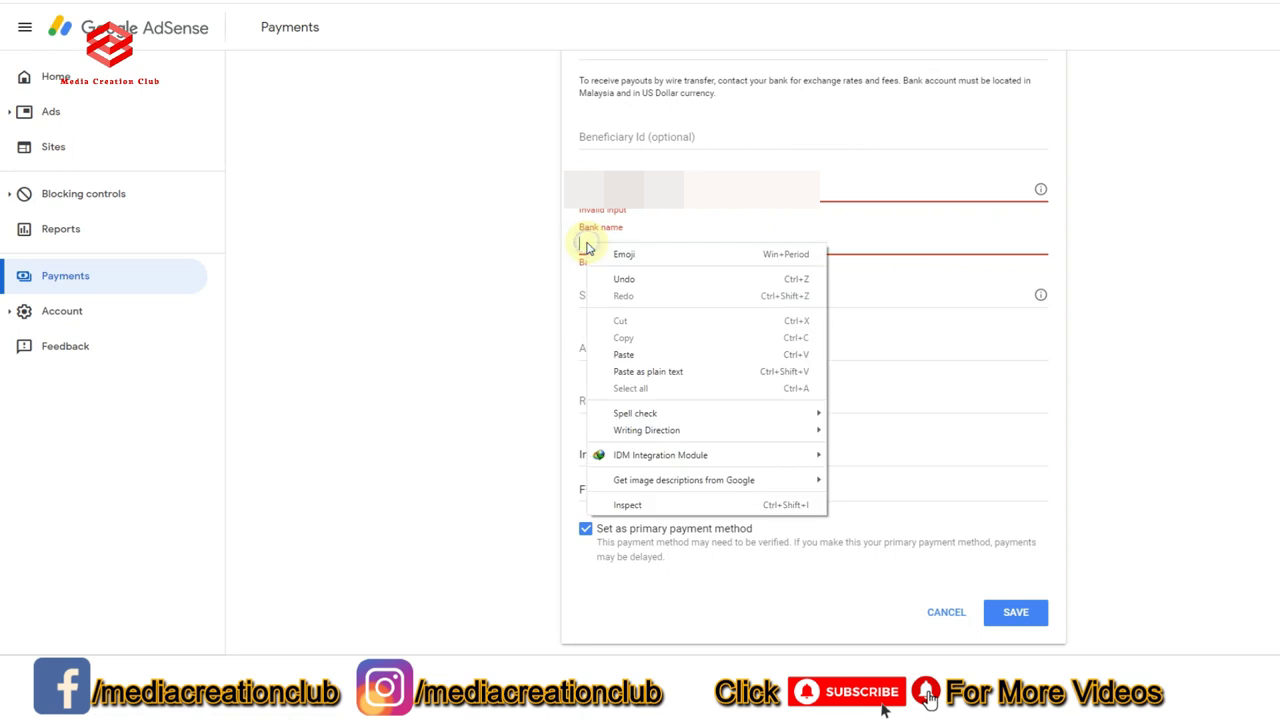
left_click(628, 355)
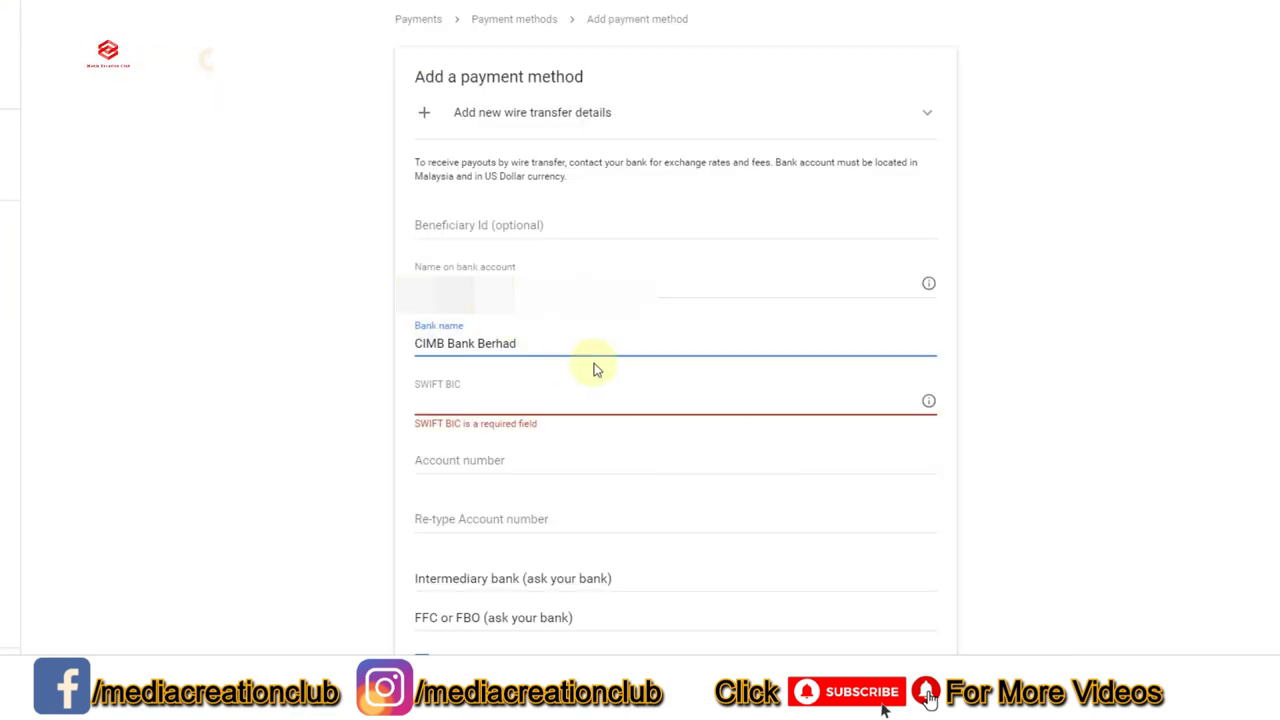
key("Tab")
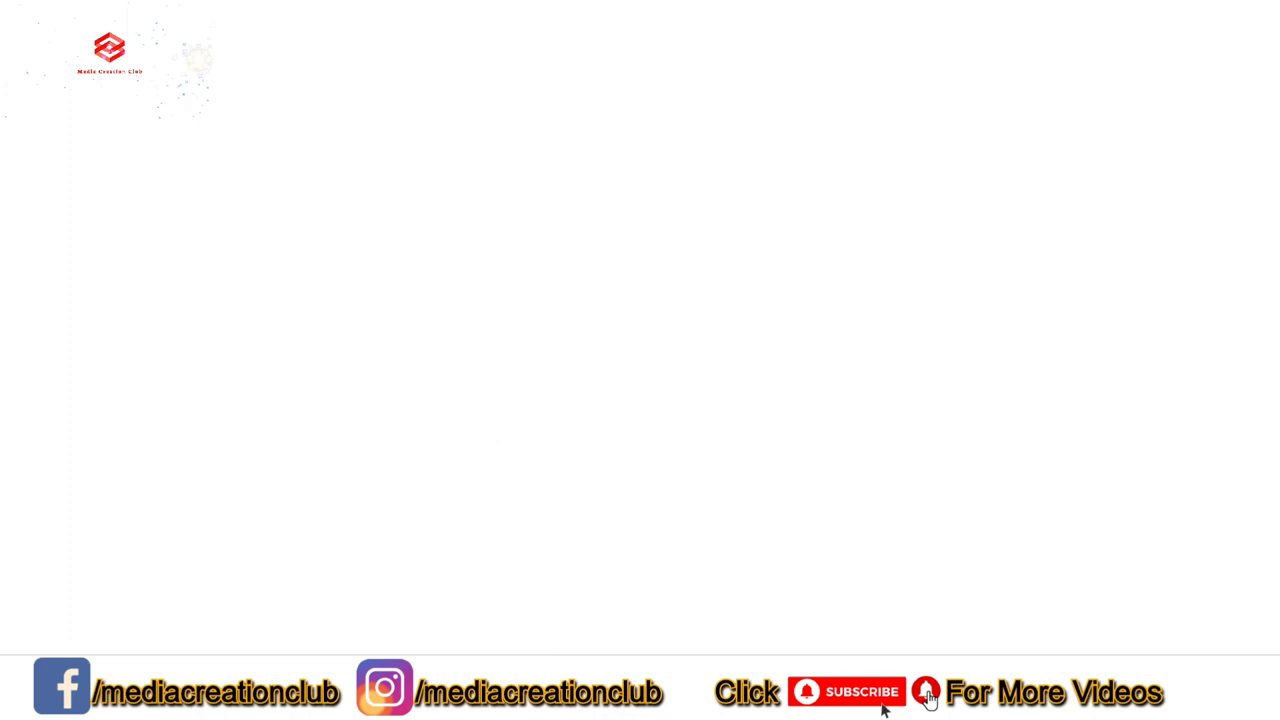
Search 'cimb bank sentul branch swift code' and copy the 8-character SWIFT code CIBBMYKL.
left_click(566, 236)
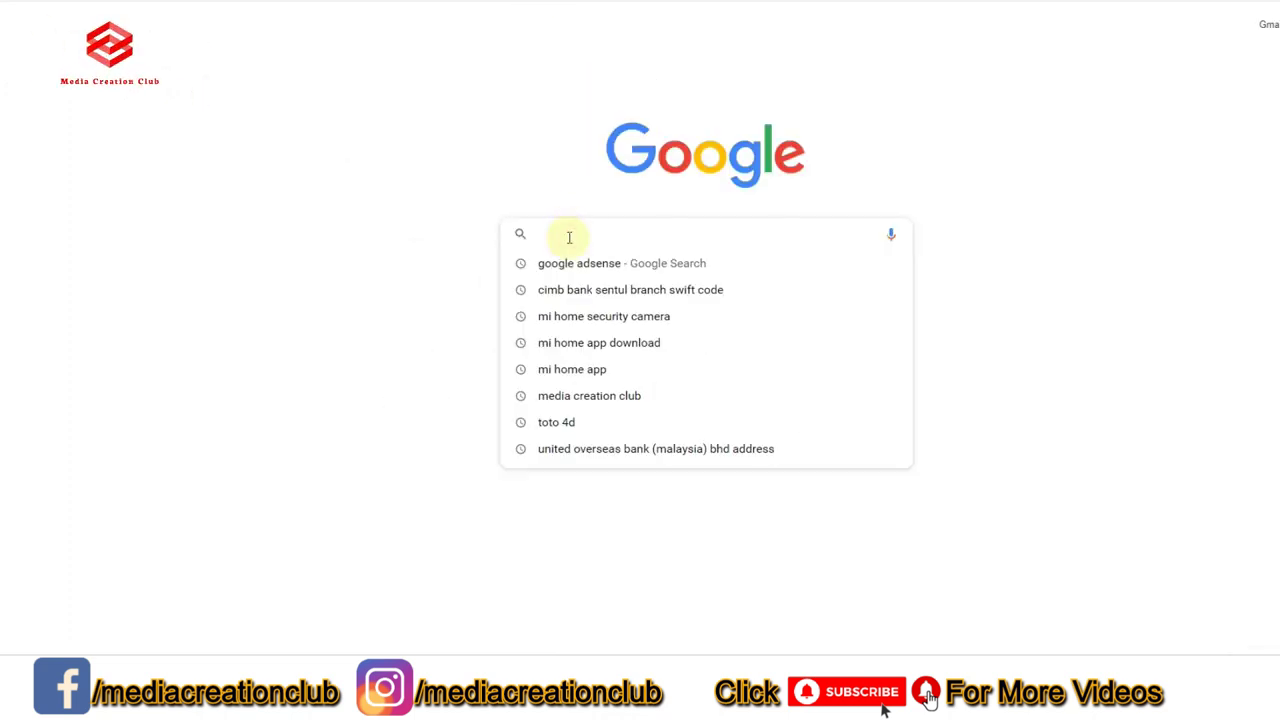
key("Down")
key("Down")
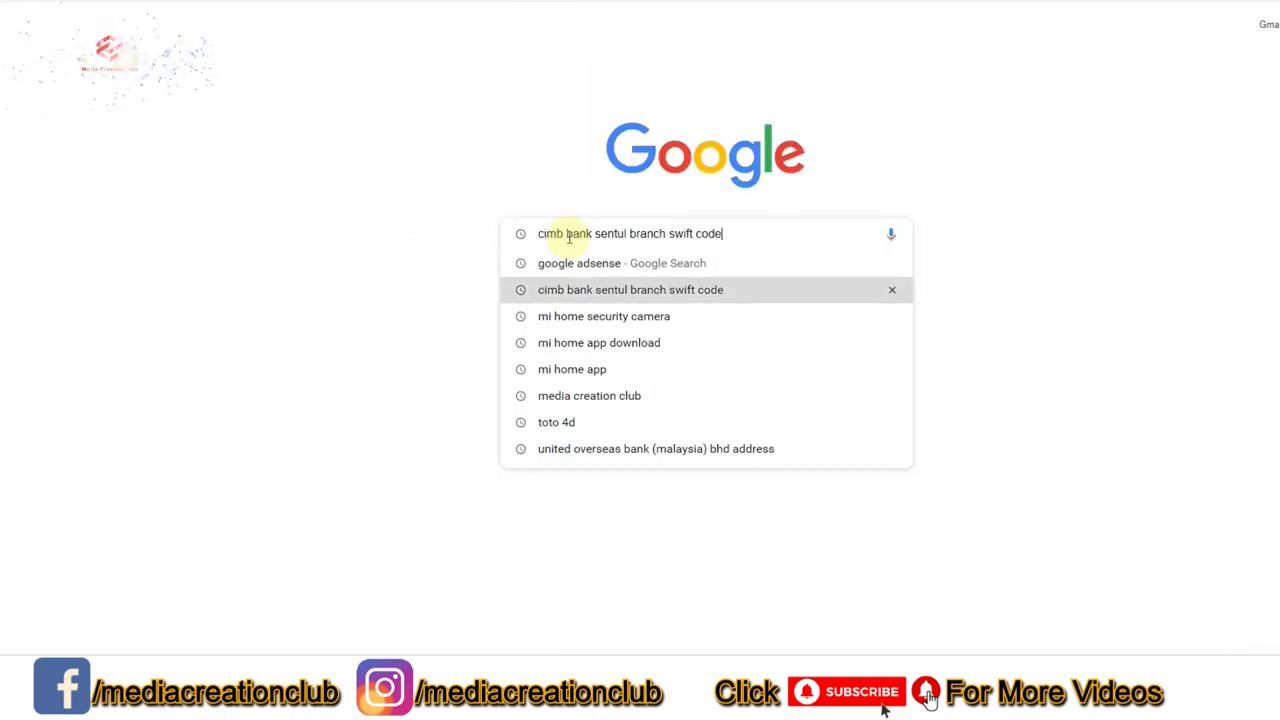
key("Return")
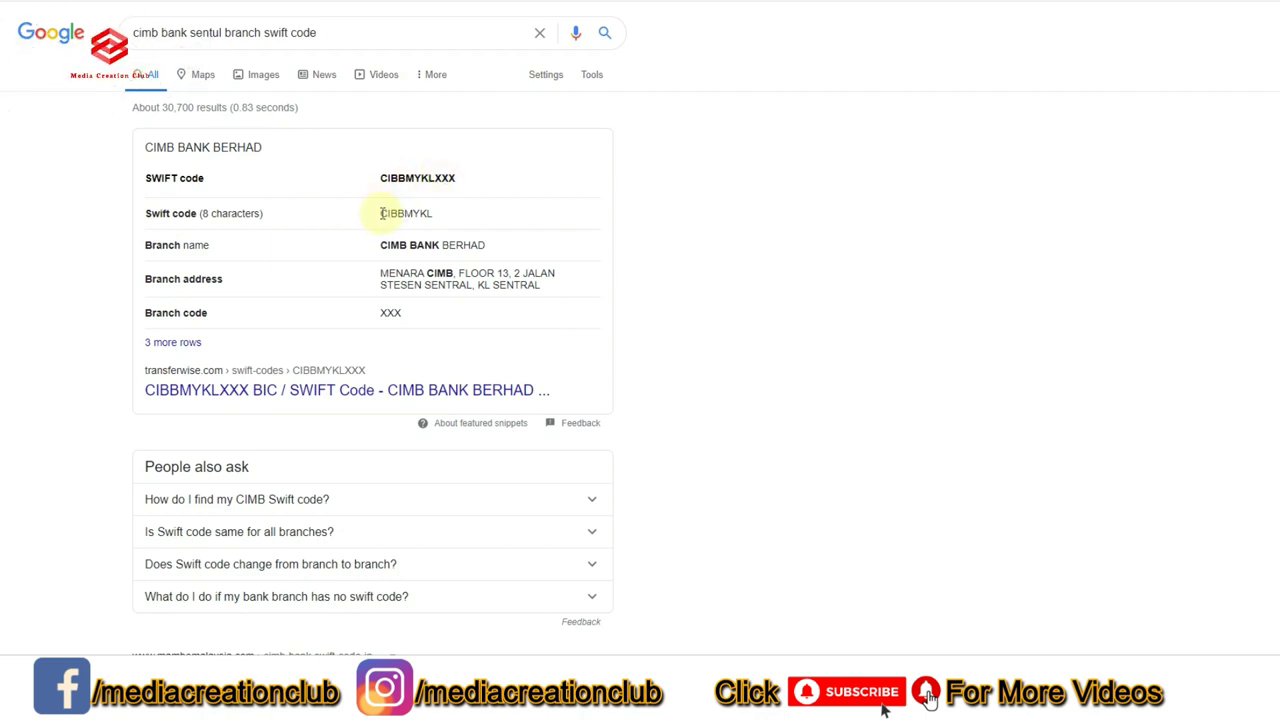
left_click_drag(381, 213, 428, 213)
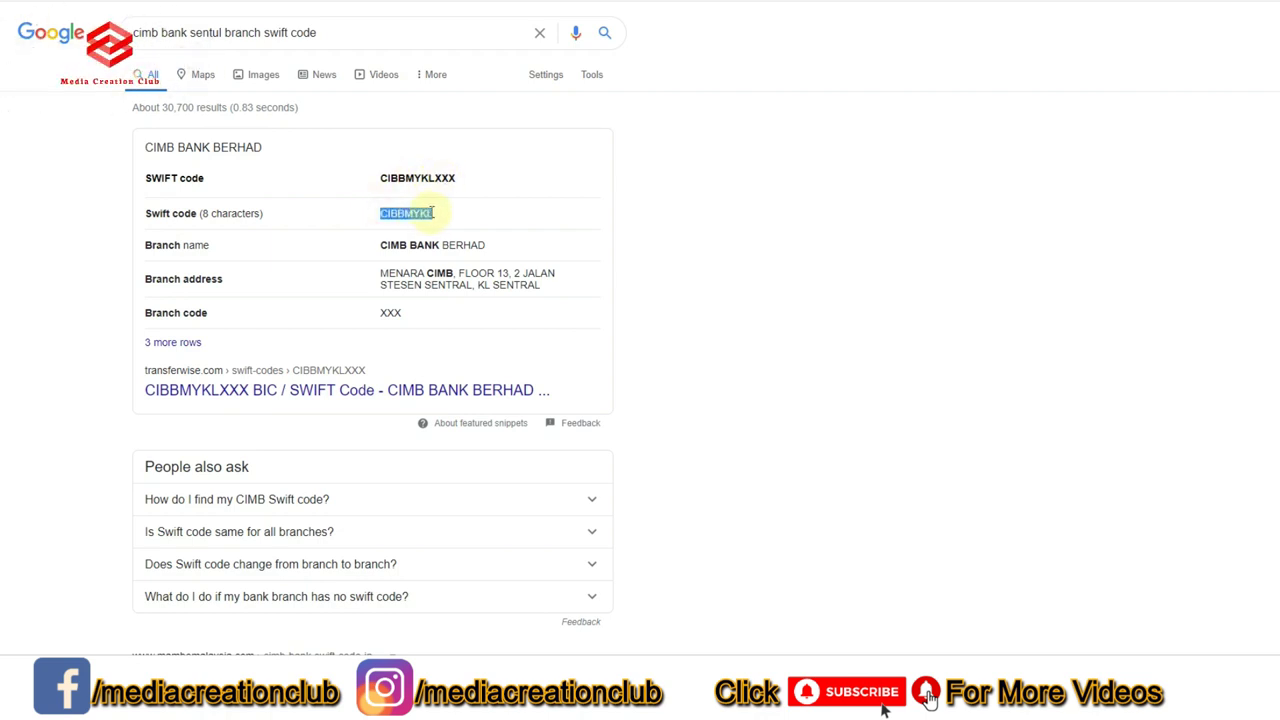
right_click(426, 213)
left_click(474, 221)
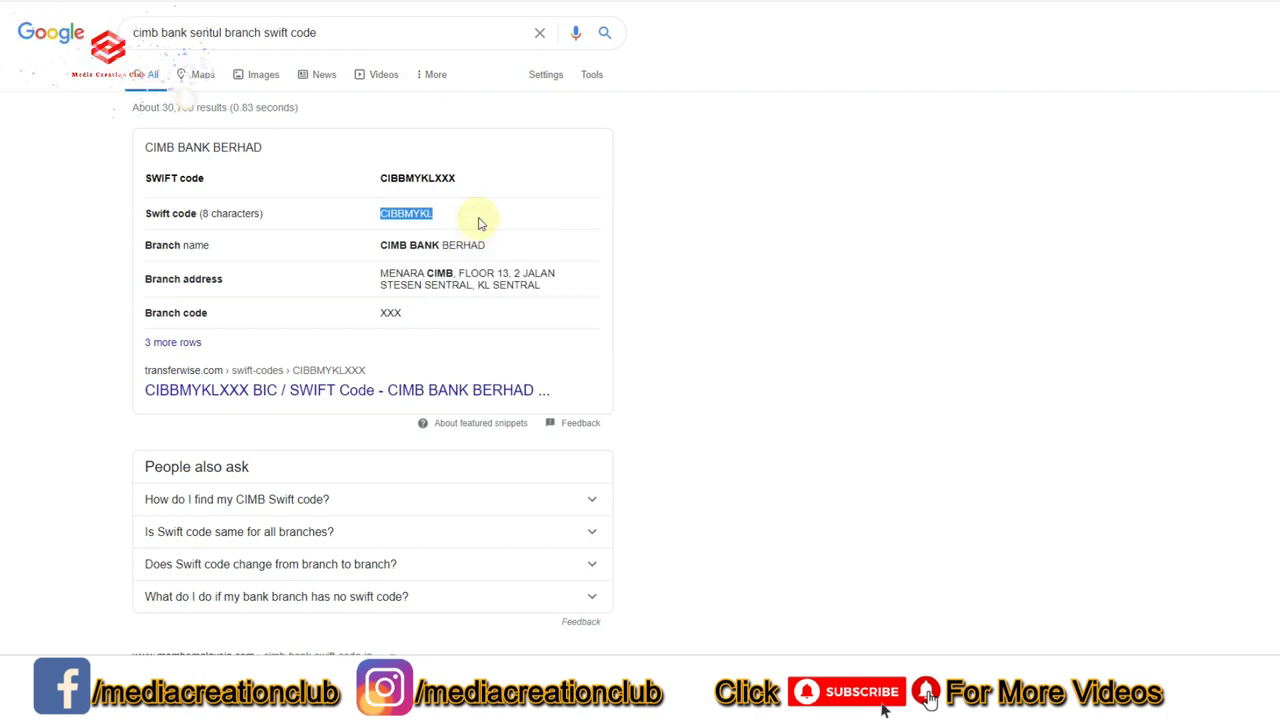
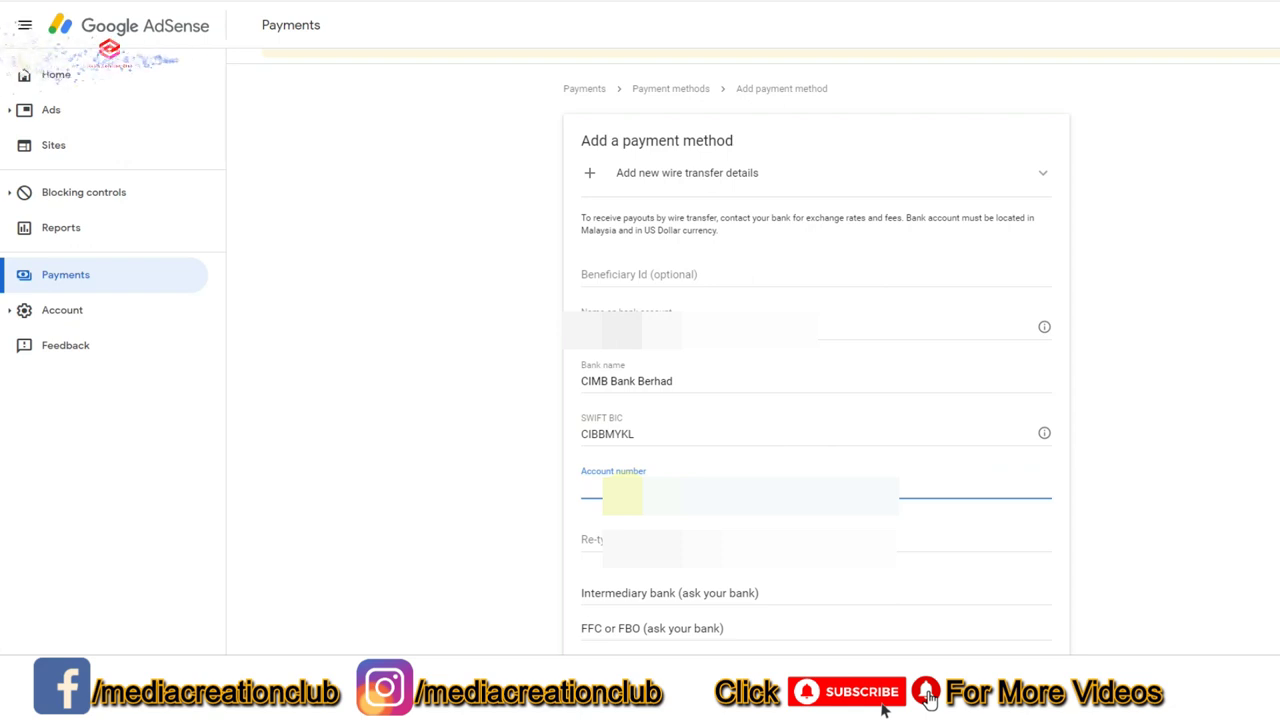
Enter the bank account number in the wire transfer form's Account number field.
type("43")
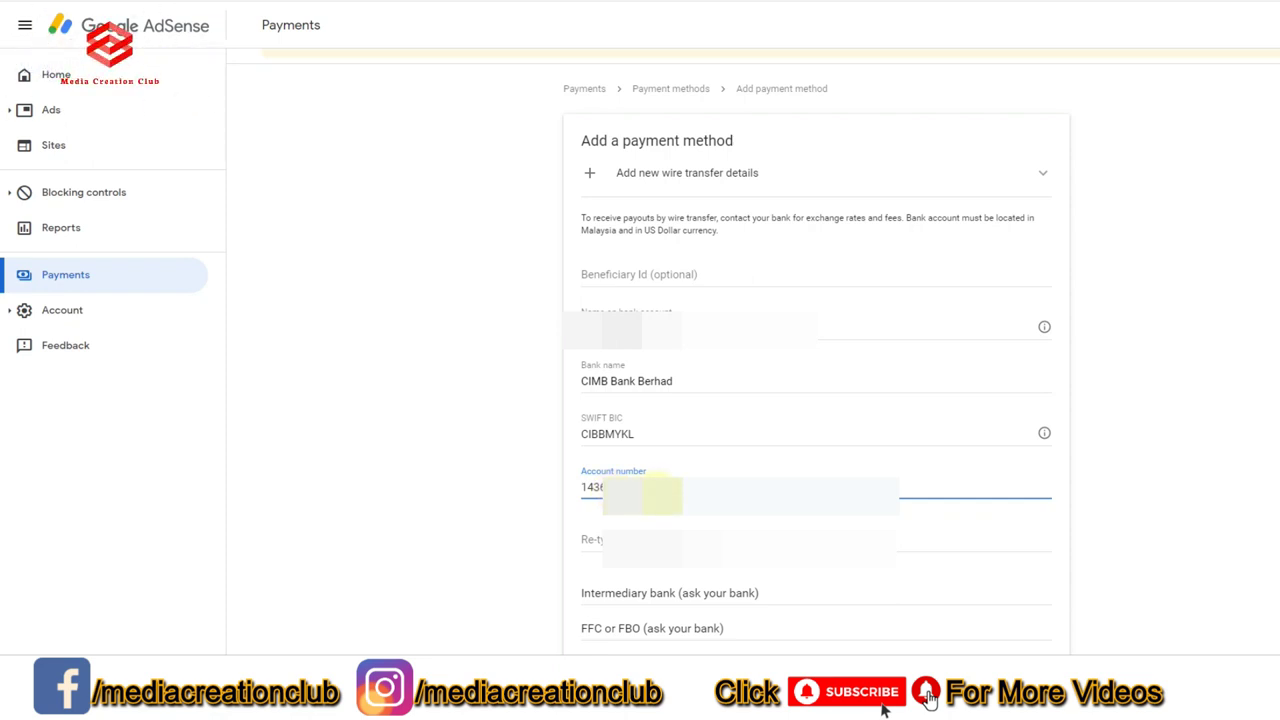
left_click(597, 538)
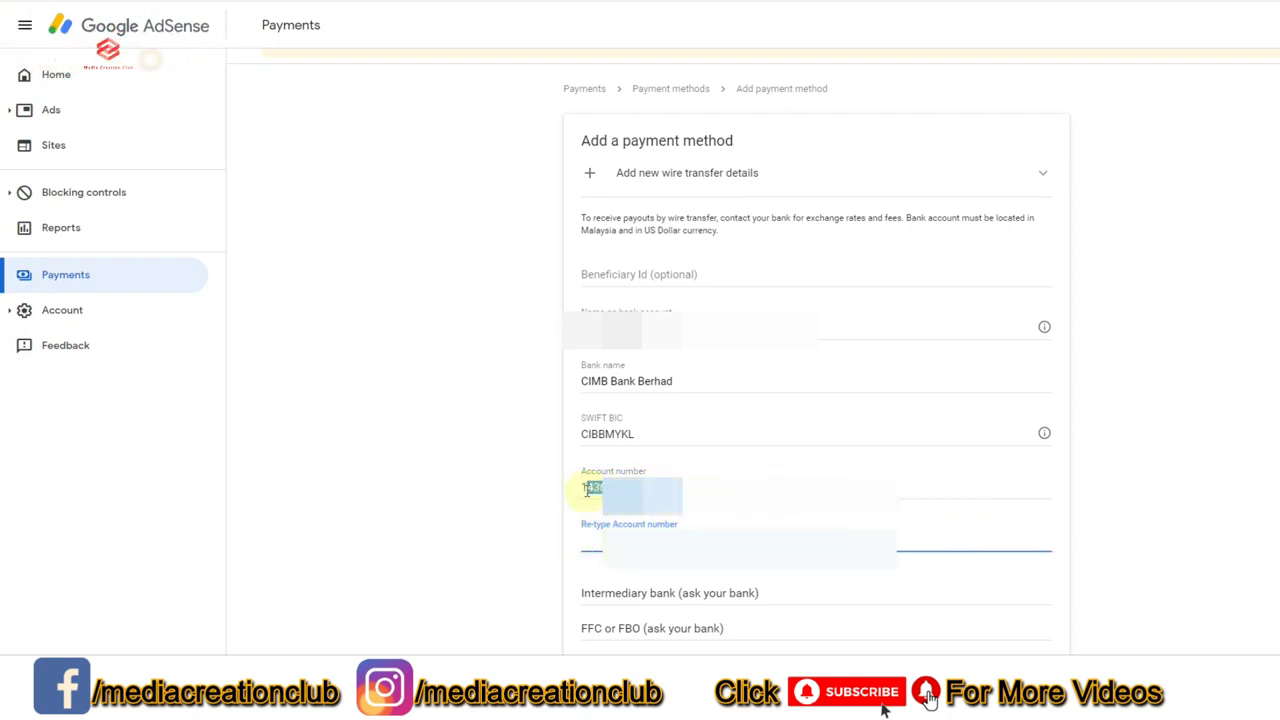
Copy the account number into the Re-type Account number field and check that both entries match.
double_click(589, 488)
right_click(589, 488)
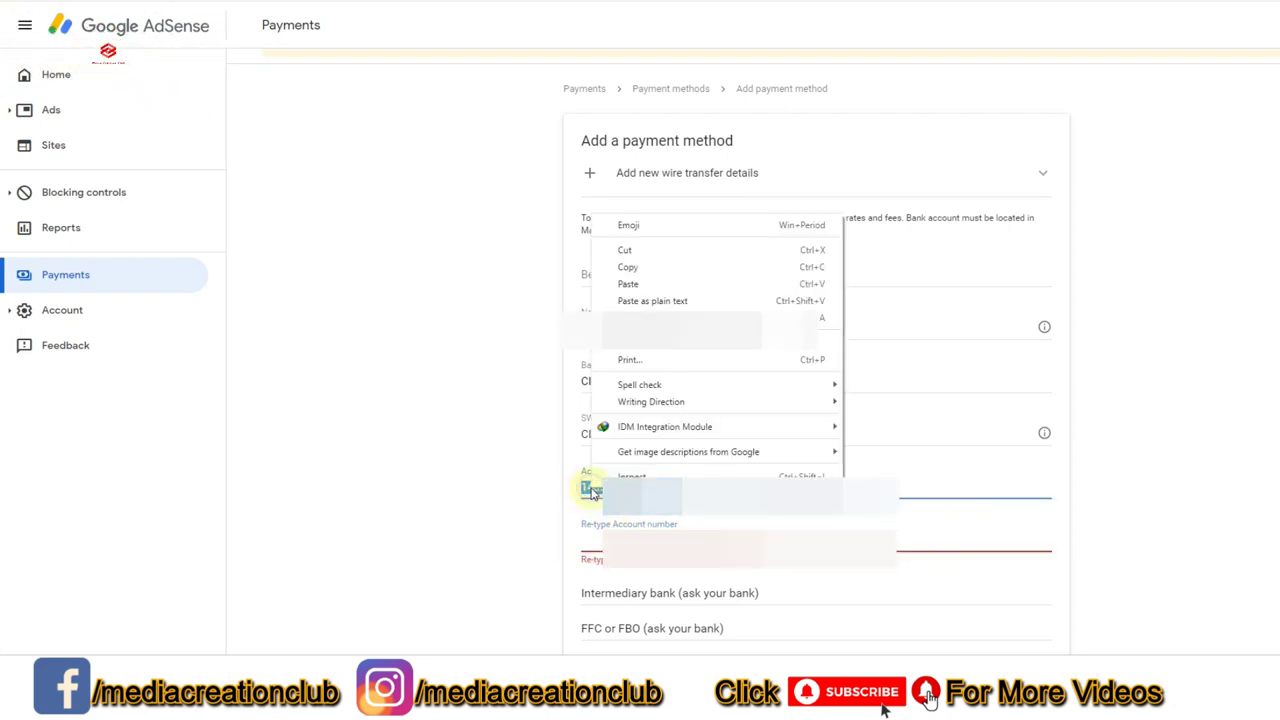
left_click(637, 268)
right_click(591, 540)
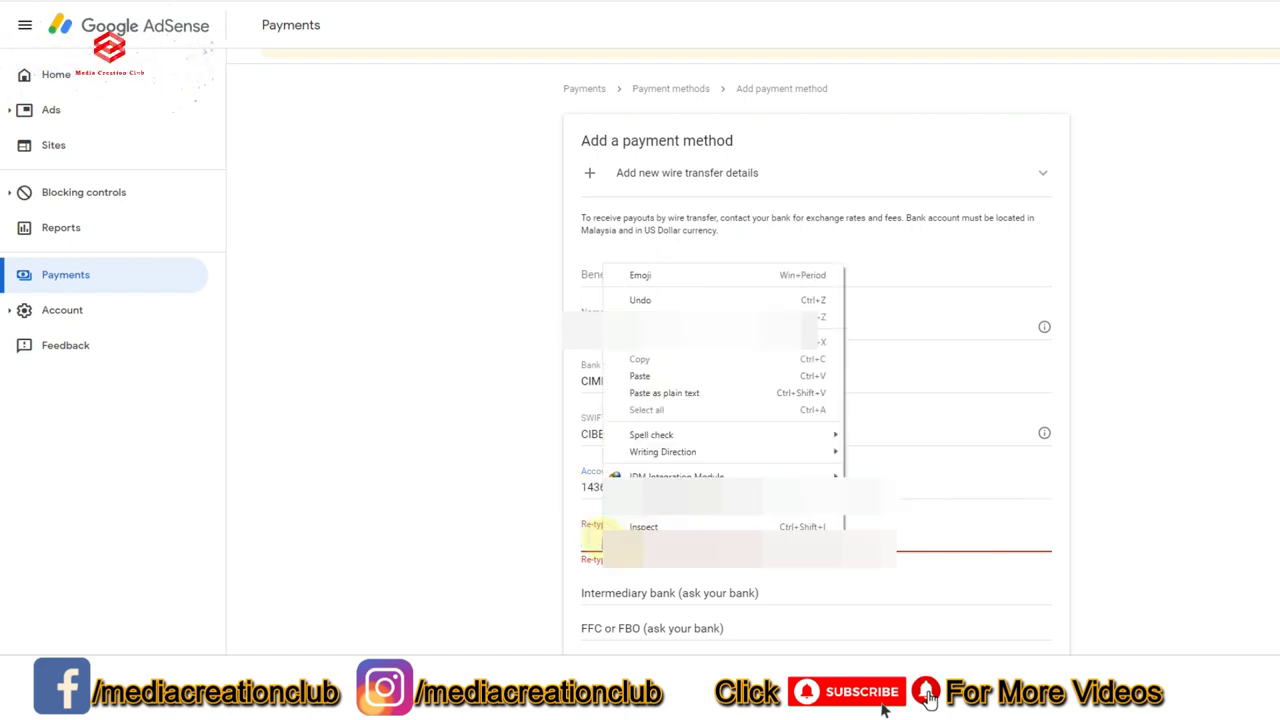
left_click(640, 374)
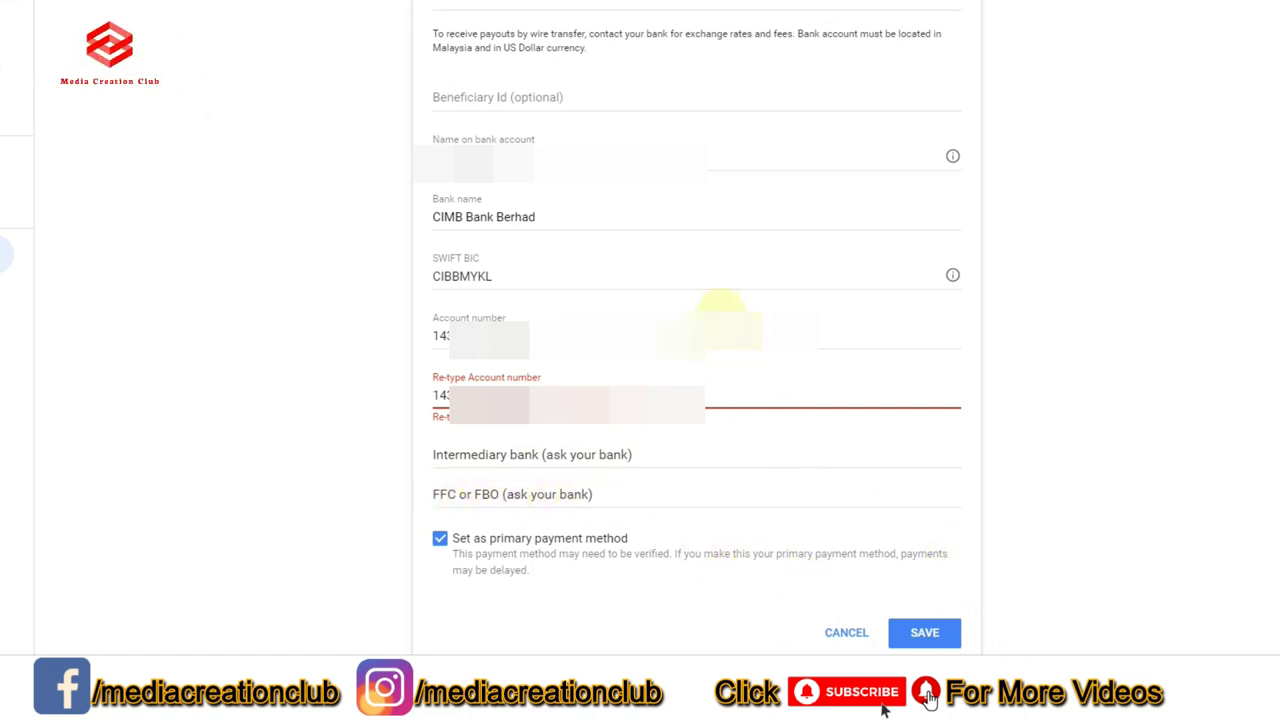
double_click(708, 310)
left_click(630, 398)
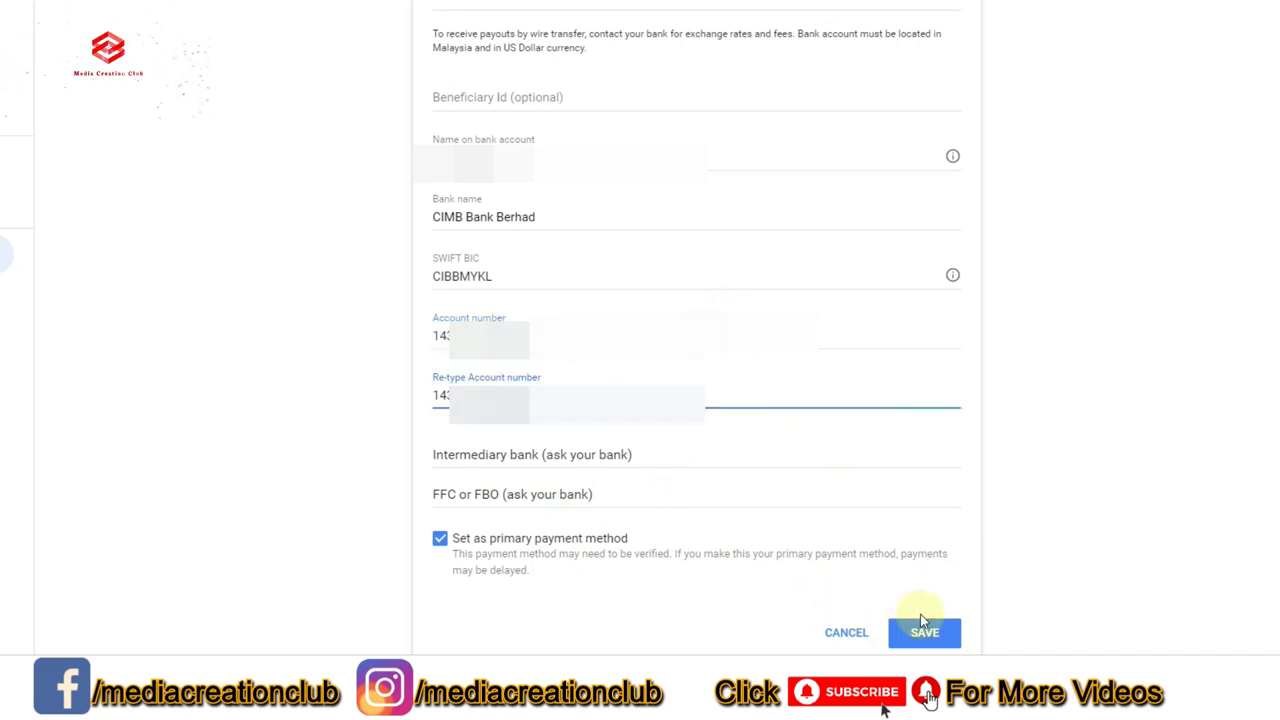